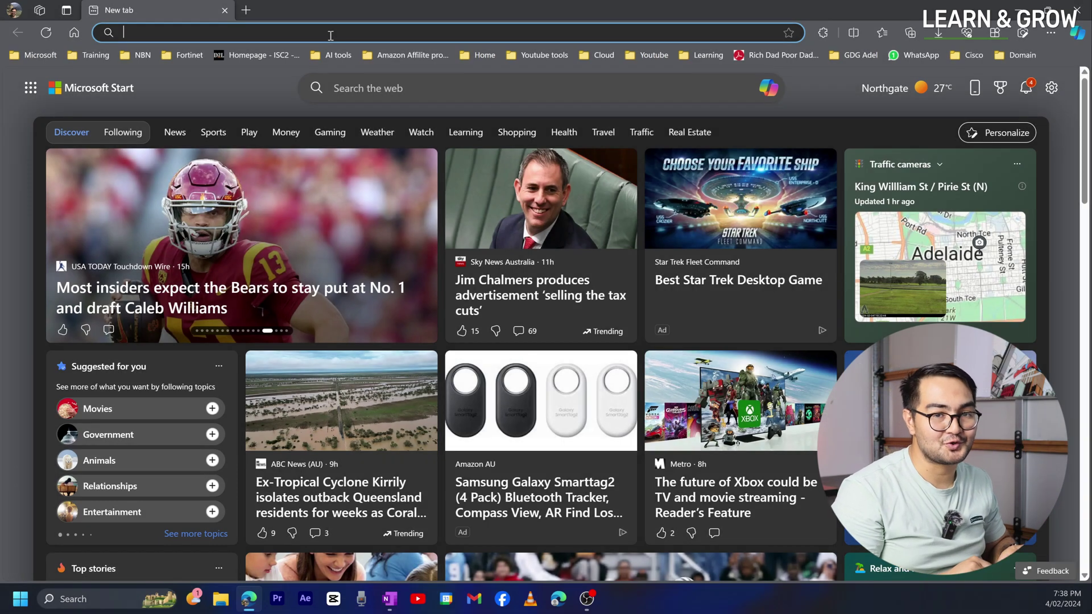
Search the web for "3cx login" and open the 3CX login page
{"action": "type", "text": "3cx "}
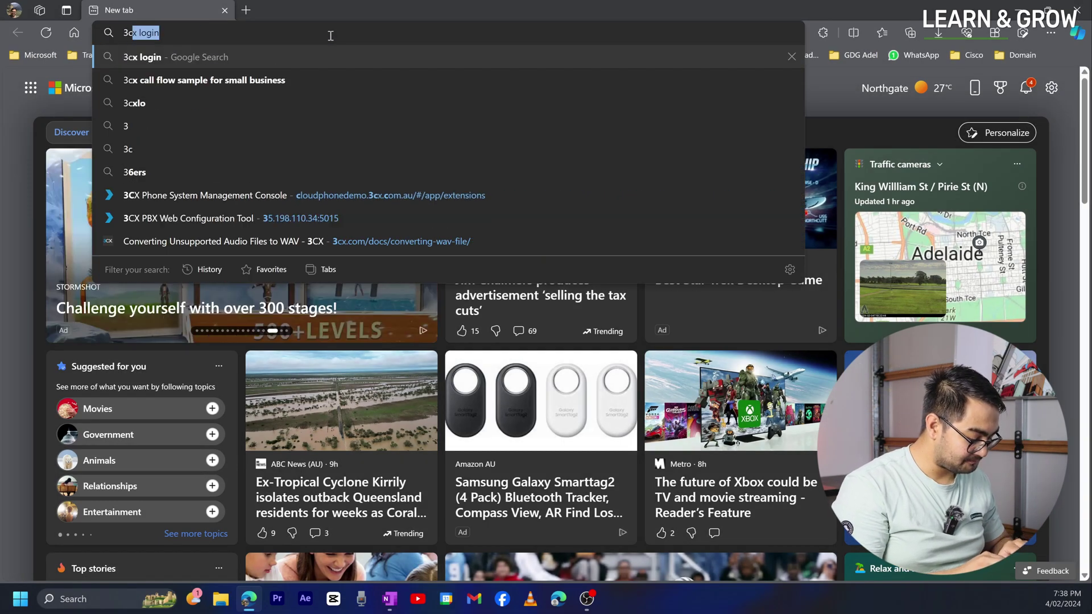
{"action": "type", "text": "login"}
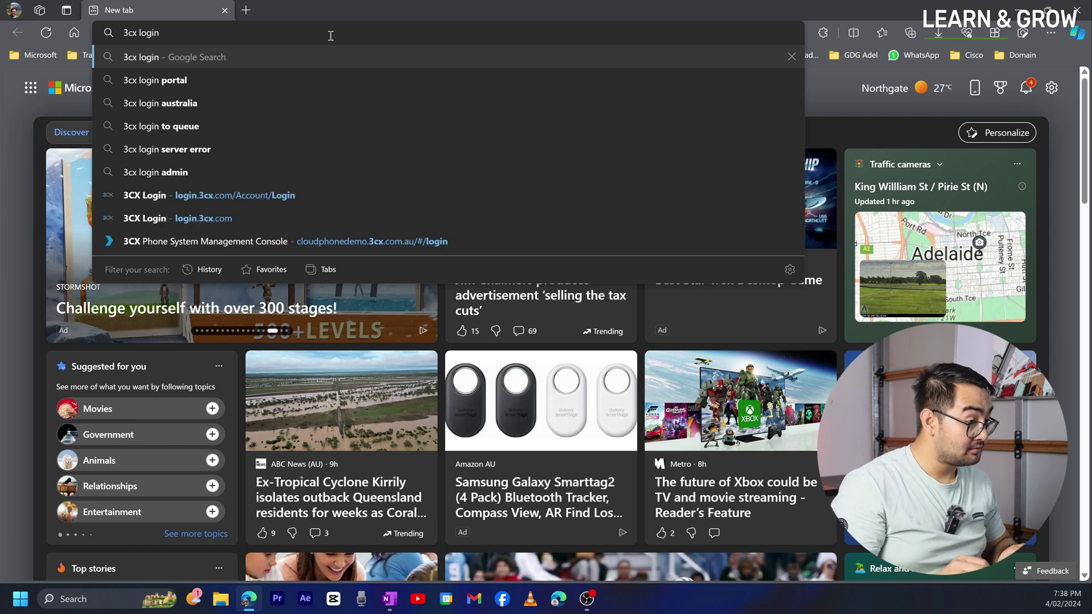
{"action": "key", "text": "Return"}
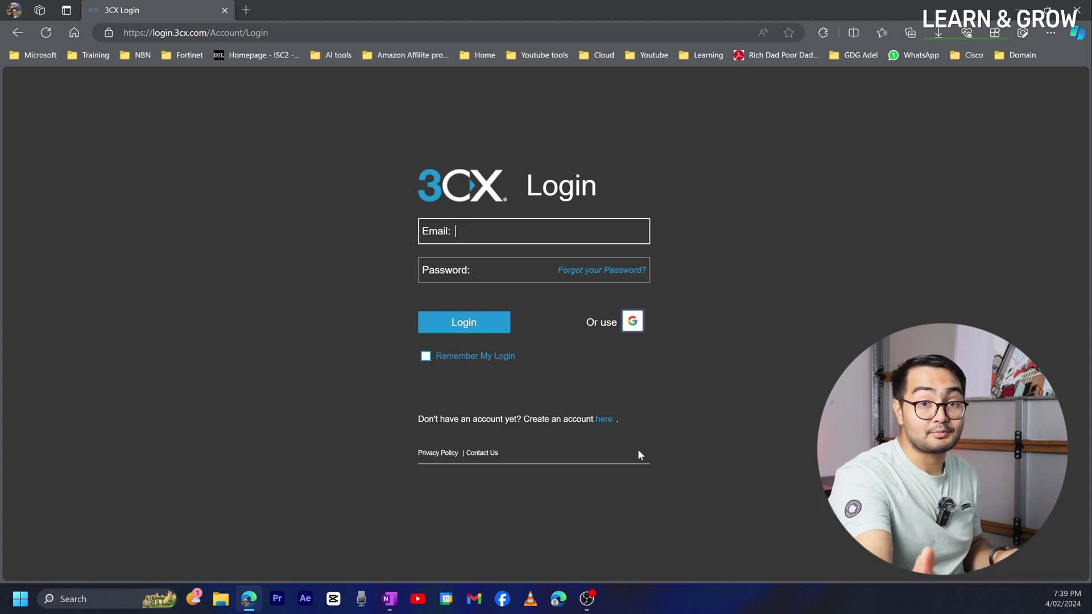
Start creating a new 3CX account and sign up with Google using the 3CX demo account
{"action": "left_click", "coordinate": [603, 422]}
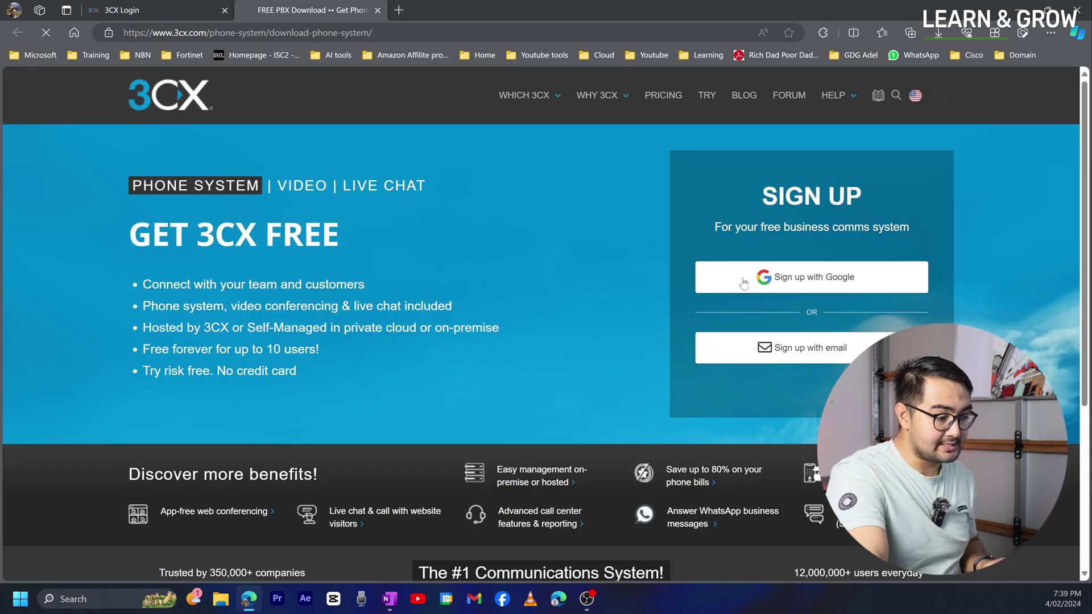
{"action": "left_click", "coordinate": [777, 284]}
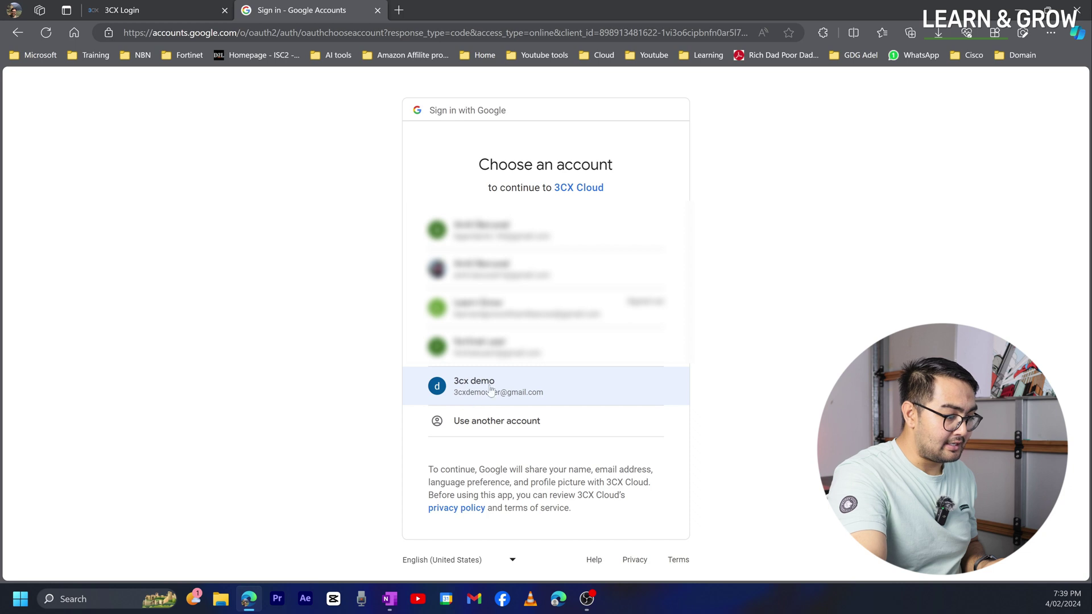
{"action": "left_click", "coordinate": [456, 385]}
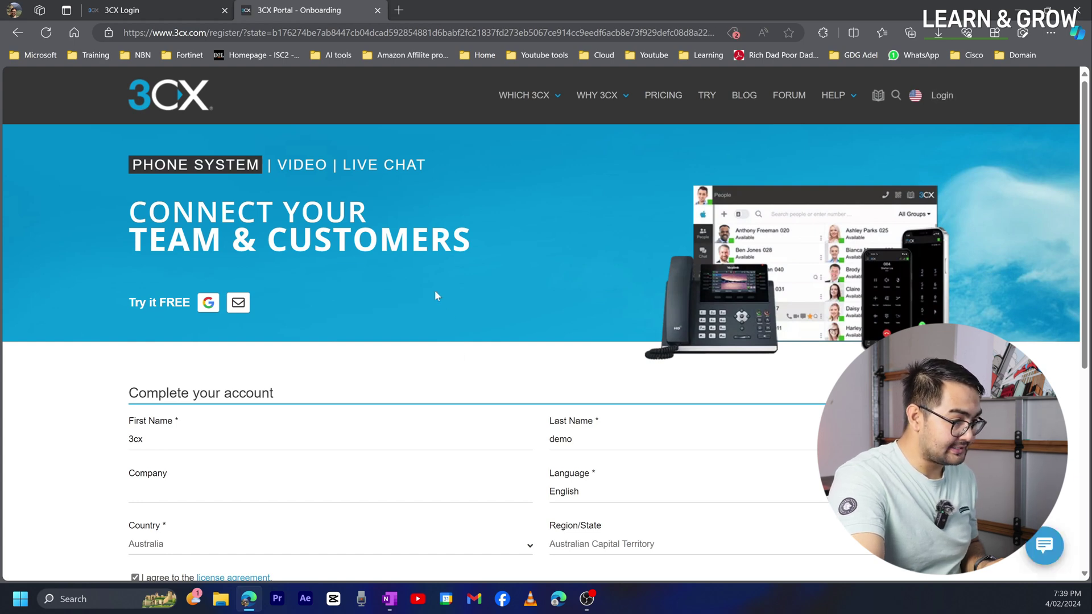
Try to submit the account completion form with its prefilled details
{"action": "scroll", "coordinate": [354, 353], "scroll_direction": "down", "scroll_amount": 3}
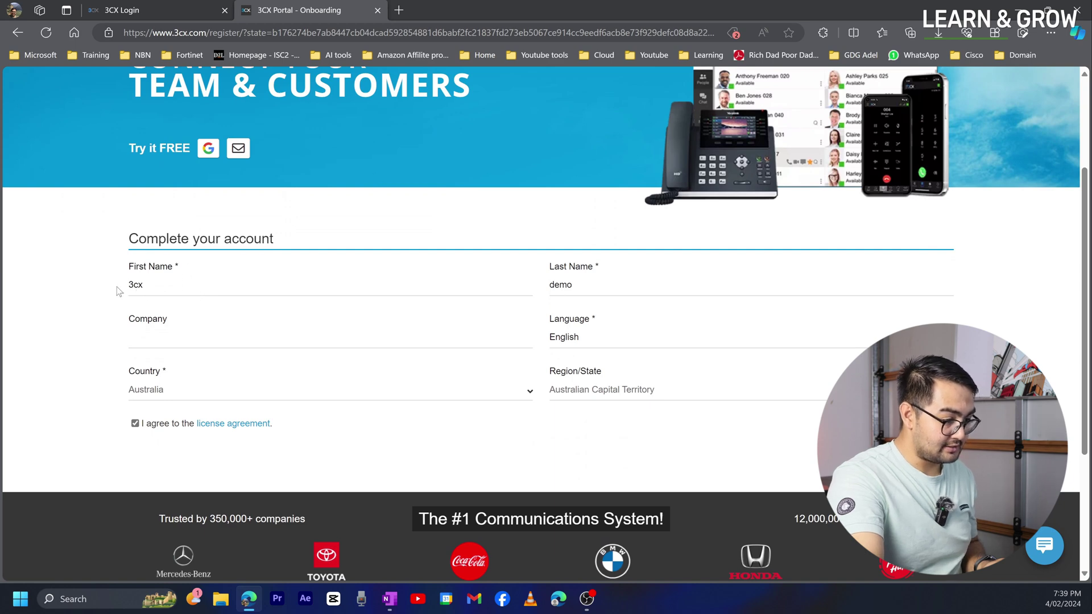
{"action": "left_click", "coordinate": [637, 395]}
{"action": "left_click", "coordinate": [447, 455]}
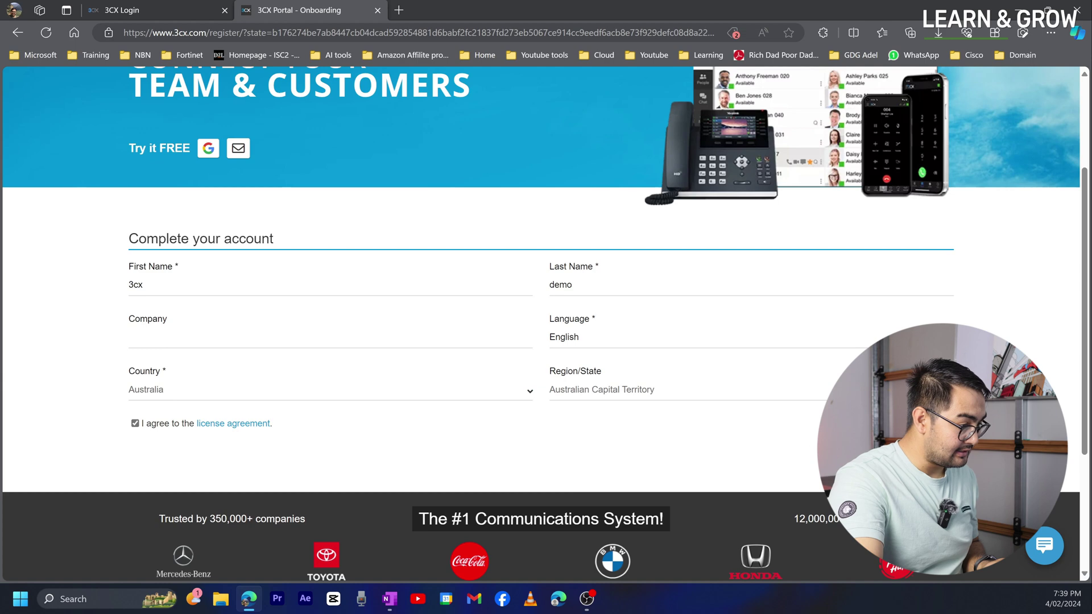
Replace the first name in the account form with one made only of Latin letters
{"action": "left_click", "coordinate": [193, 286]}
{"action": "key", "text": "BackSpace"}
{"action": "key", "text": "BackSpace"}
{"action": "key", "text": "BackSpace"}
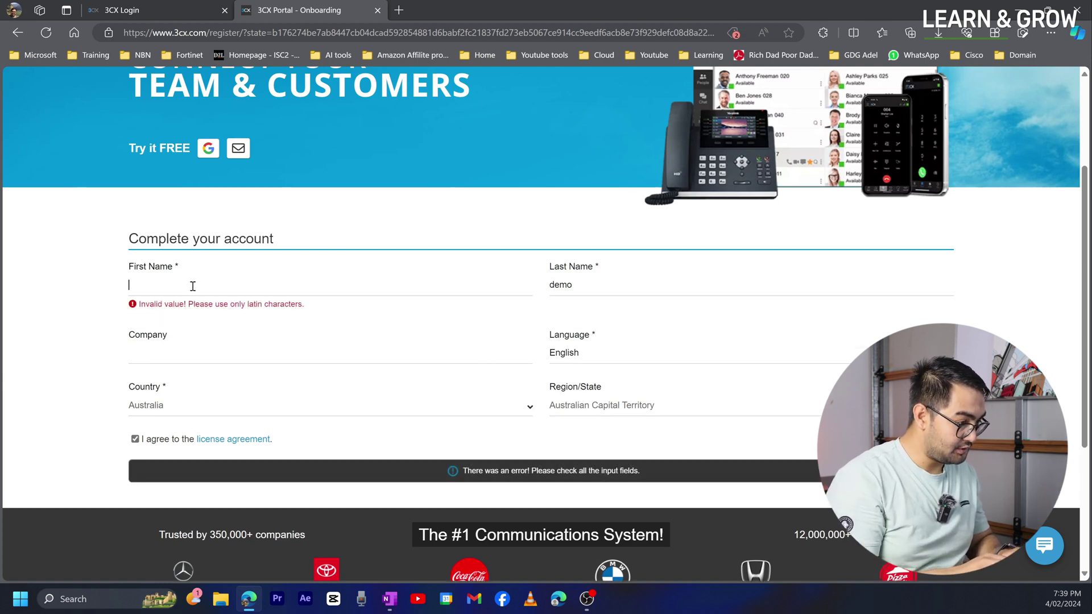
{"action": "type", "text": "asdf"}
{"action": "key", "text": "BackSpace"}
{"action": "key", "text": "BackSpace"}
{"action": "key", "text": "BackSpace"}
{"action": "key", "text": "BackSpace"}
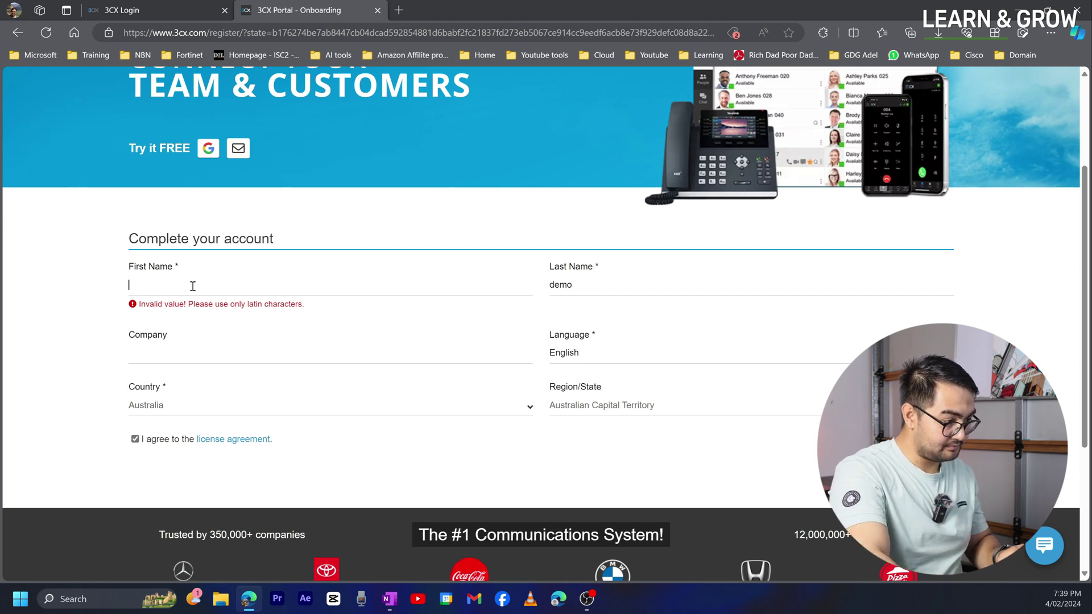
{"action": "type", "text": "User"}
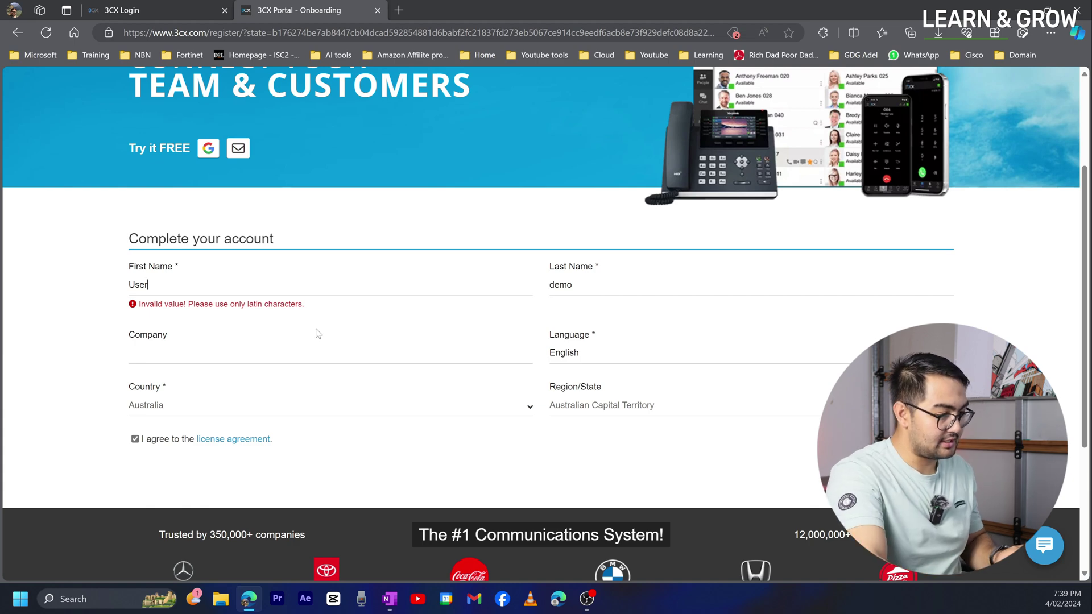
{"action": "type", "text": "Phone"}
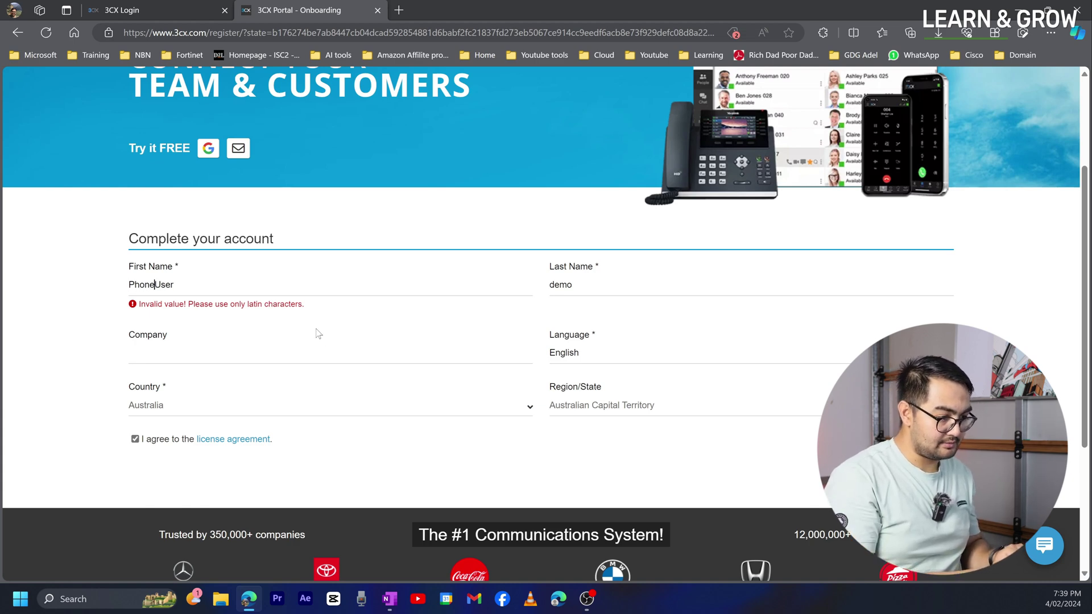
Replace the last name in the account form with the demo user's surname
{"action": "left_click", "coordinate": [613, 284]}
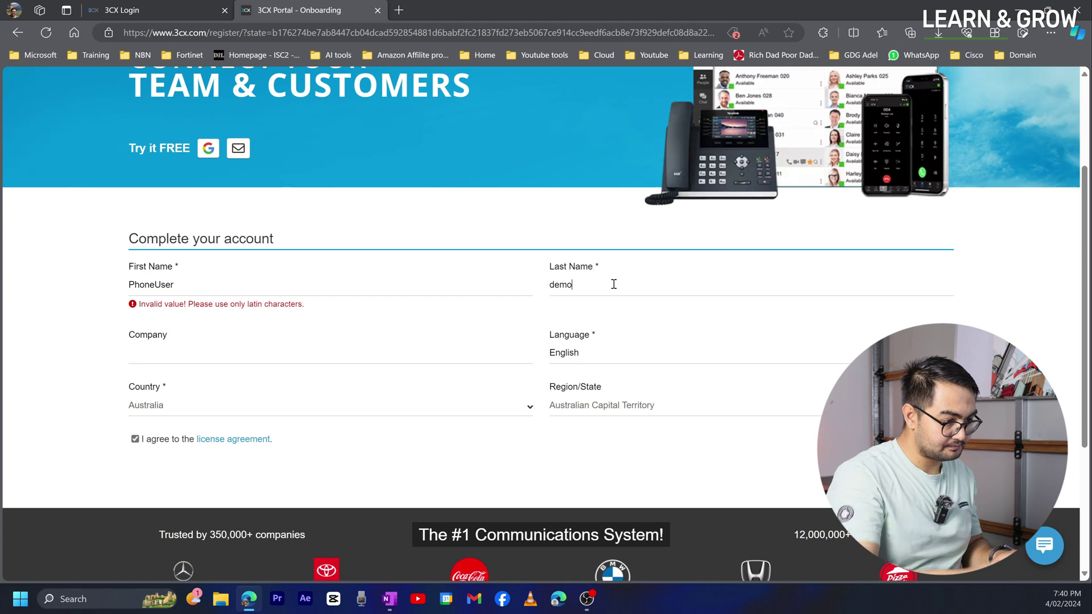
{"action": "key", "text": "BackSpace"}
{"action": "key", "text": "BackSpace"}
{"action": "key", "text": "BackSpace"}
{"action": "type", "text": "USe"}
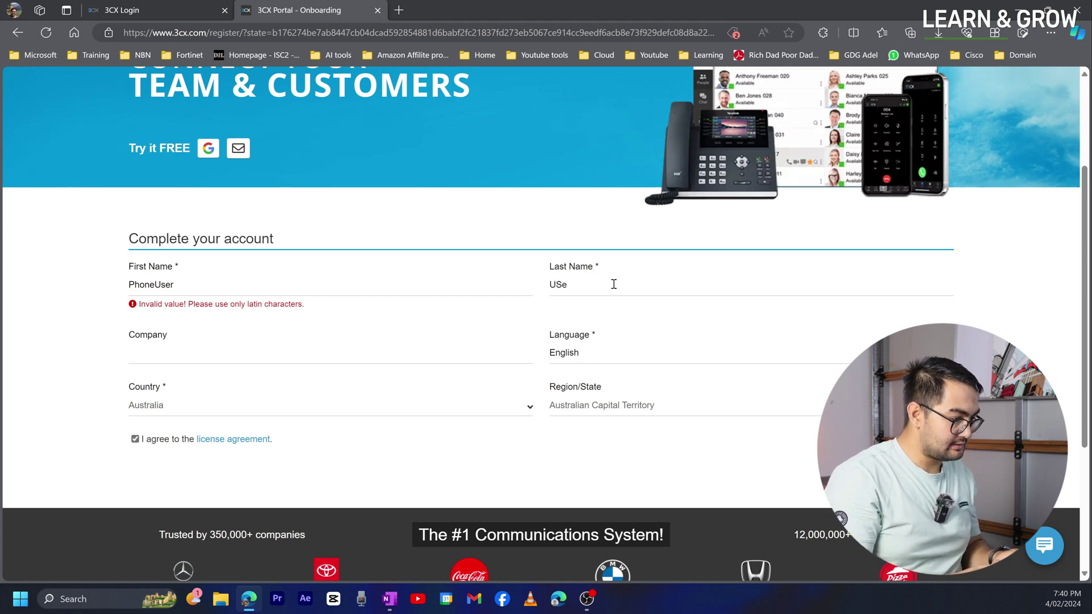
{"action": "type", "text": "er"}
Shorten the first name by removing the surname from its end and submit the account form
{"action": "key", "text": "BackSpace"}
{"action": "key", "text": "BackSpace"}
{"action": "key", "text": "BackSpace"}
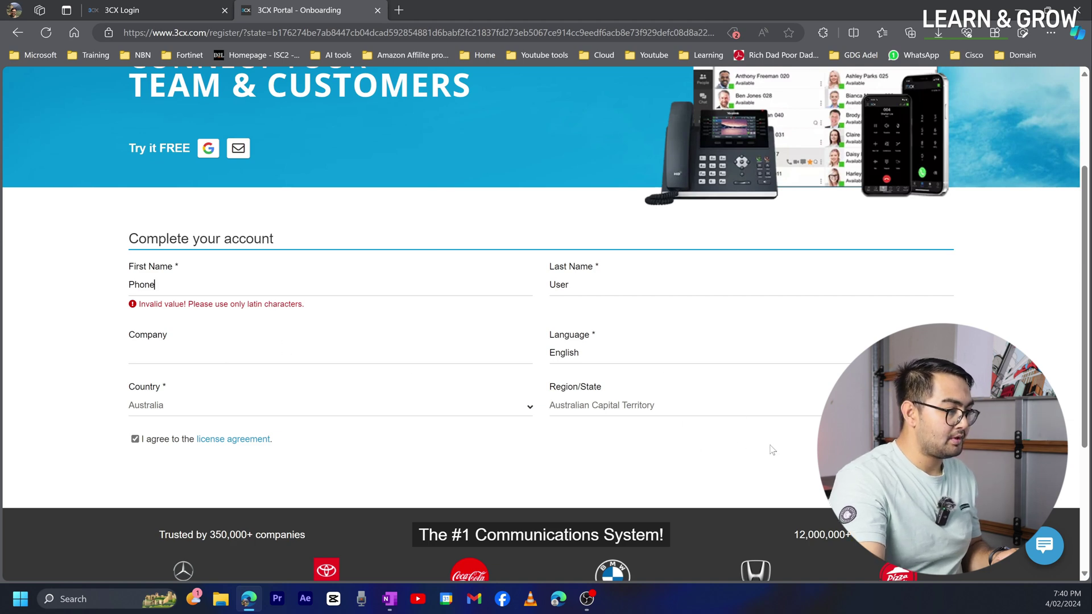
{"action": "left_click", "coordinate": [922, 438]}
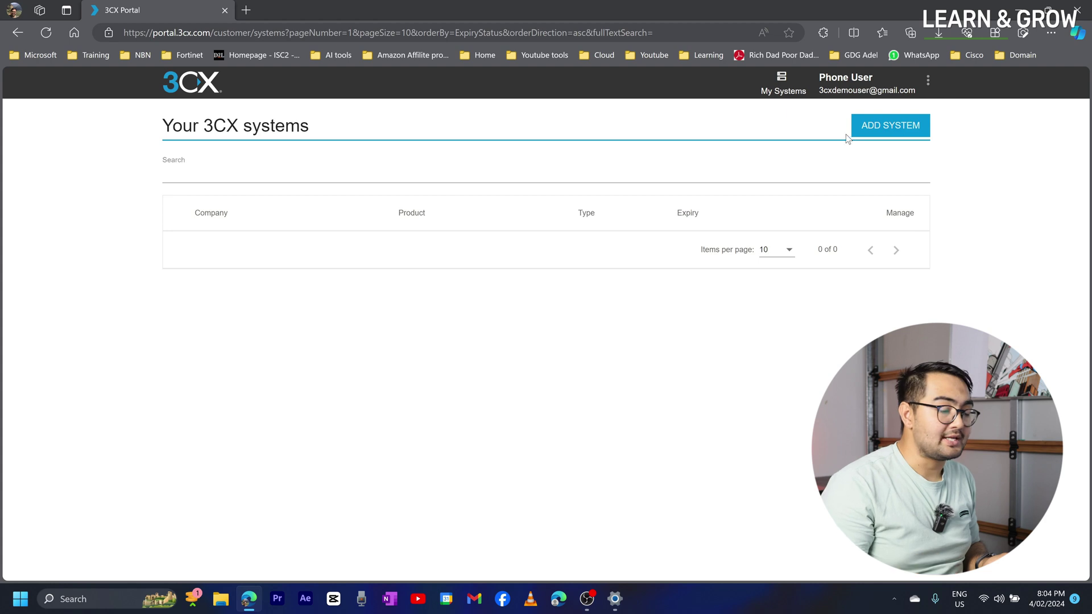
Add a new 3CX system with the 3CX Self Hosted / On Premise - PRO / ENT plan
{"action": "left_click", "coordinate": [904, 124]}
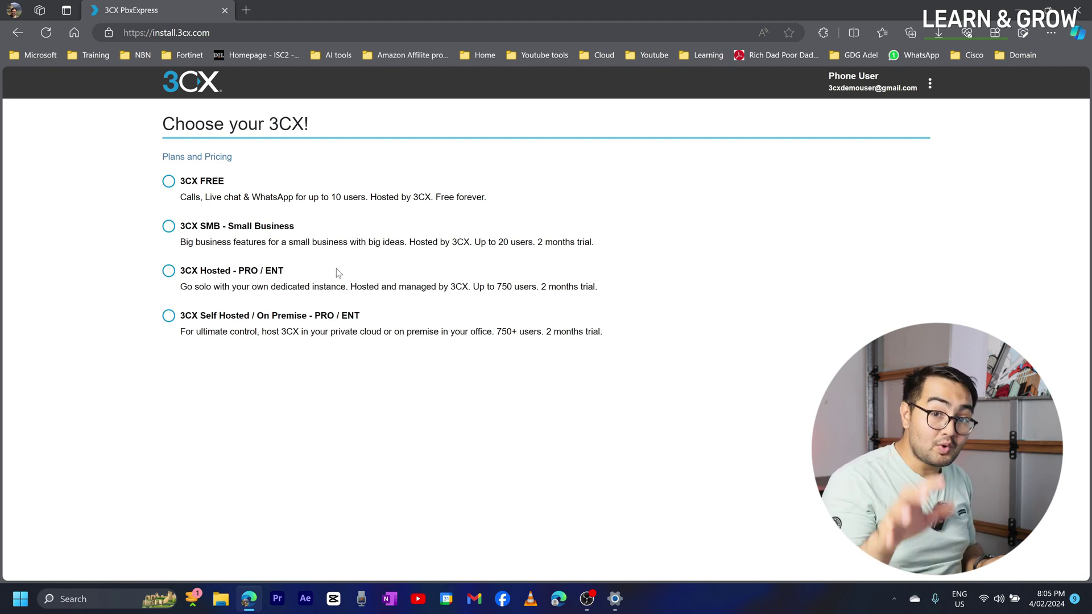
{"action": "left_click", "coordinate": [169, 318]}
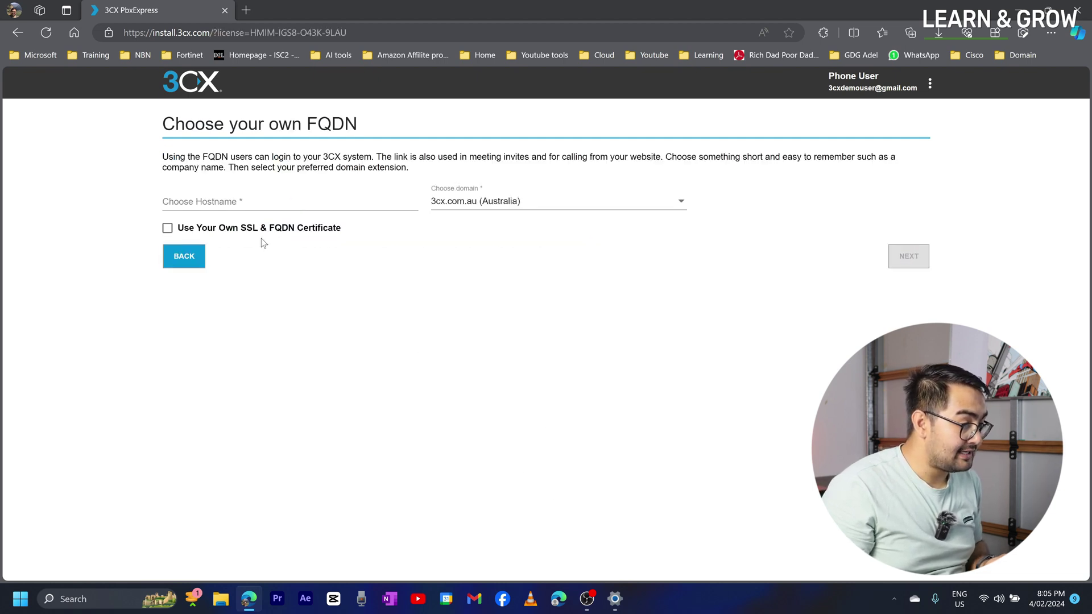
Set the system's FQDN to hostname 3cxdemophonesystem with domain 3cx.com.au (Australia) and continue the setup
{"action": "left_click", "coordinate": [233, 203]}
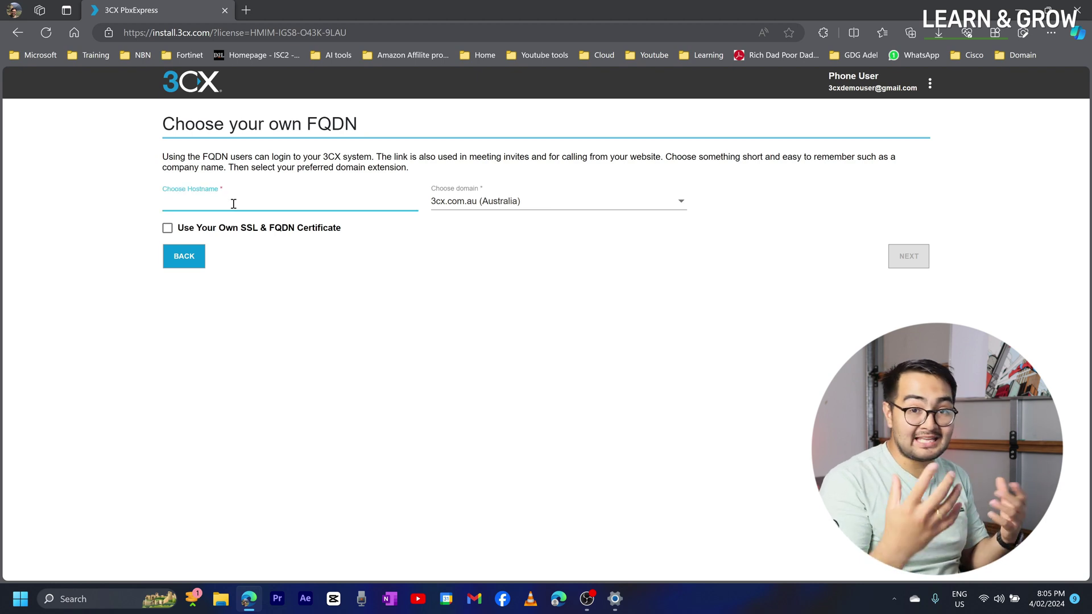
{"action": "type", "text": "3"}
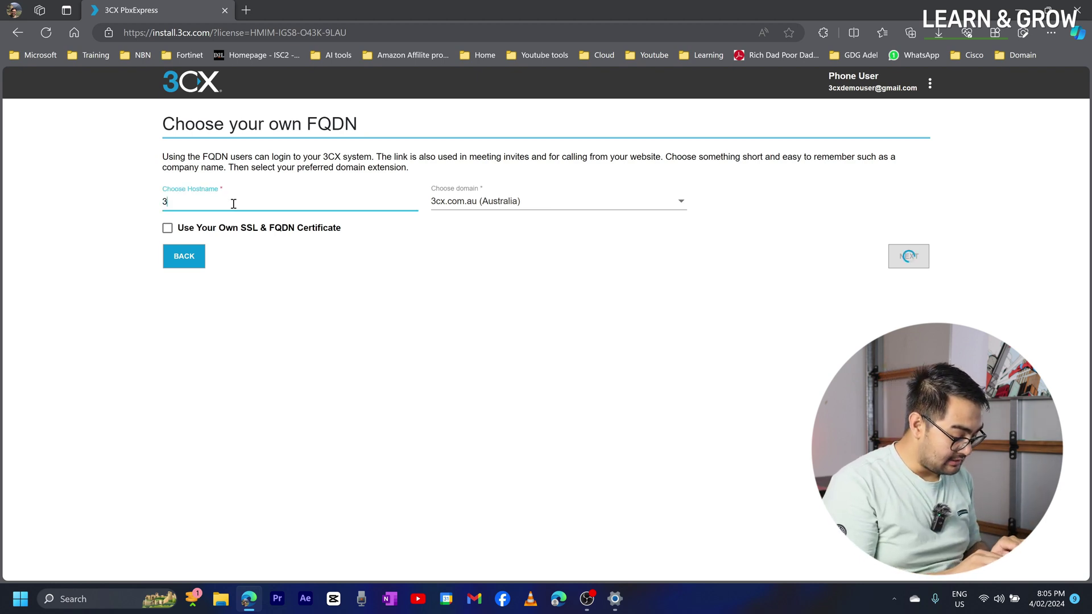
{"action": "type", "text": "cxde"}
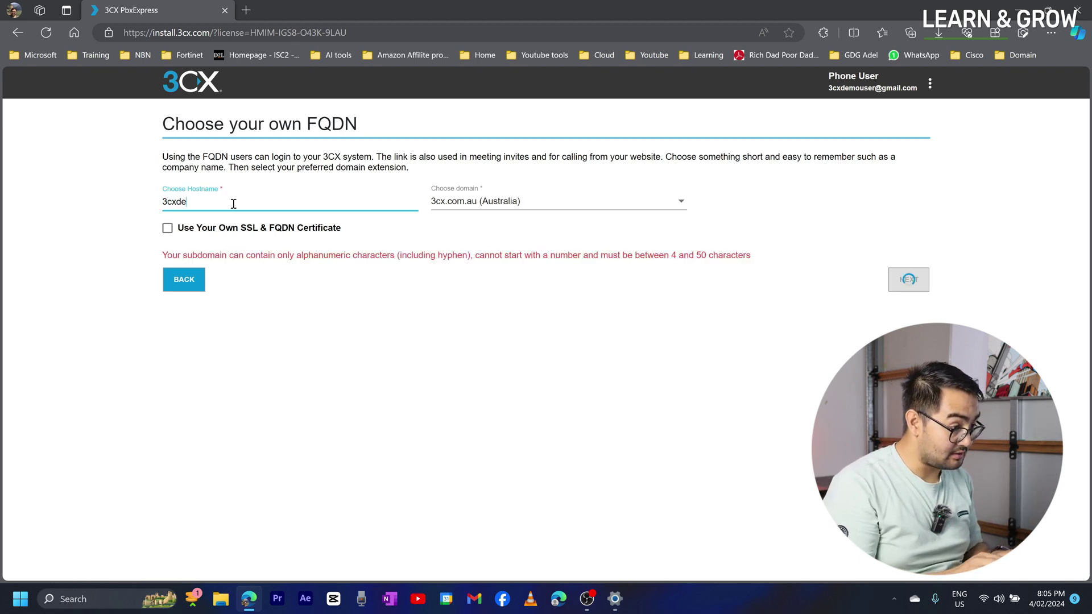
{"action": "type", "text": "mouphi"}
{"action": "type", "text": "onesystem"}
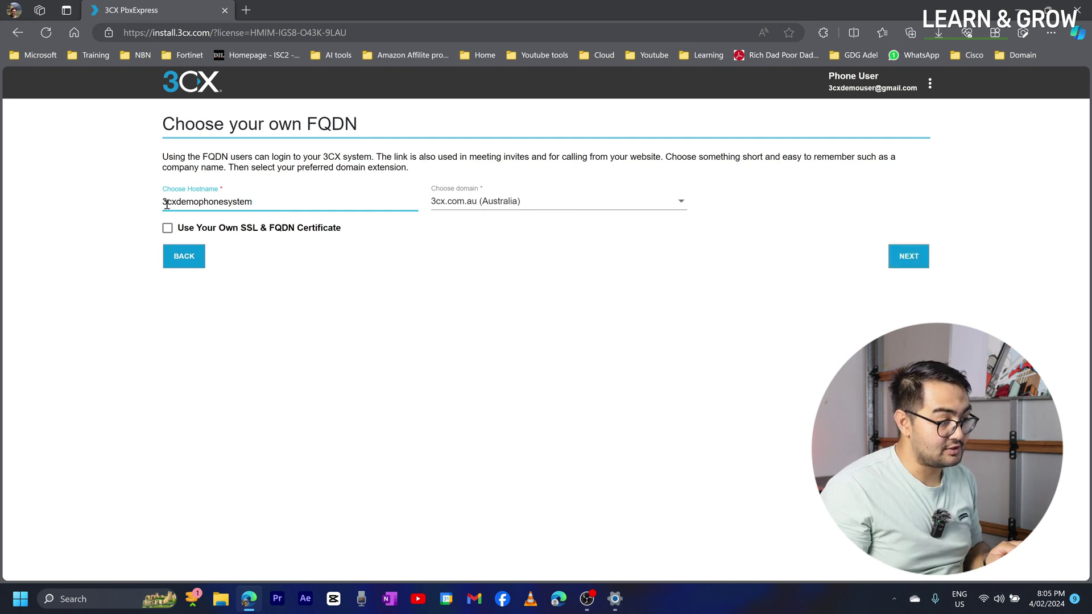
{"action": "left_click", "coordinate": [495, 206]}
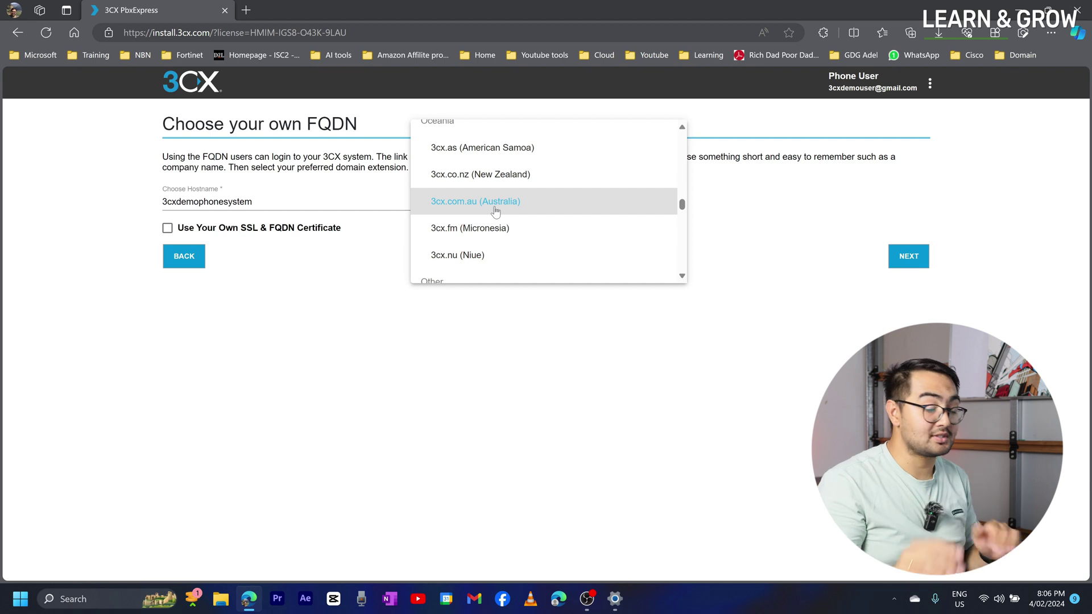
{"action": "left_click", "coordinate": [495, 208]}
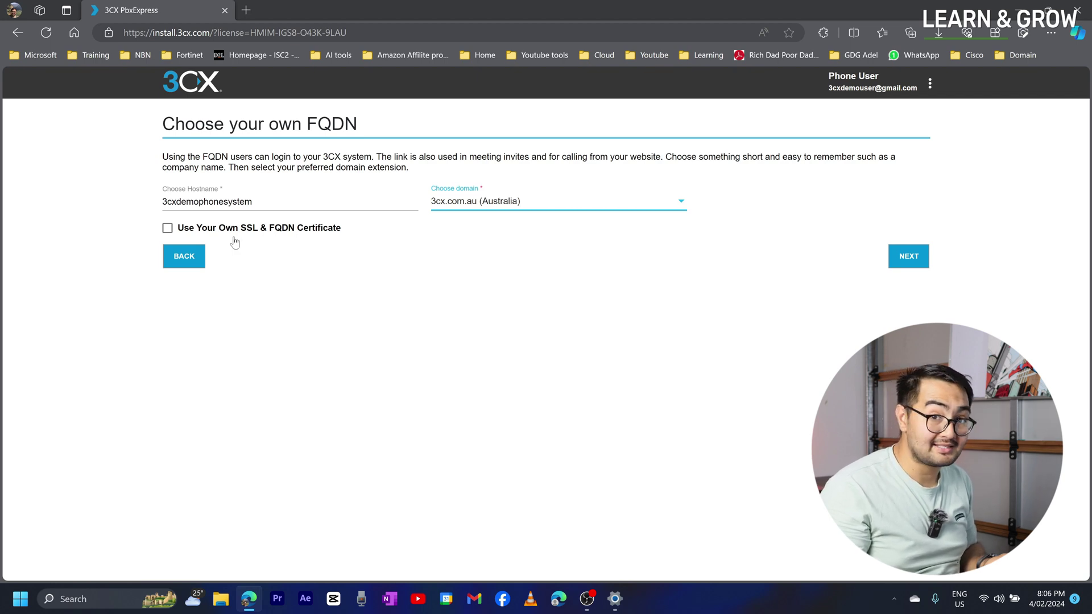
{"action": "left_click", "coordinate": [901, 262]}
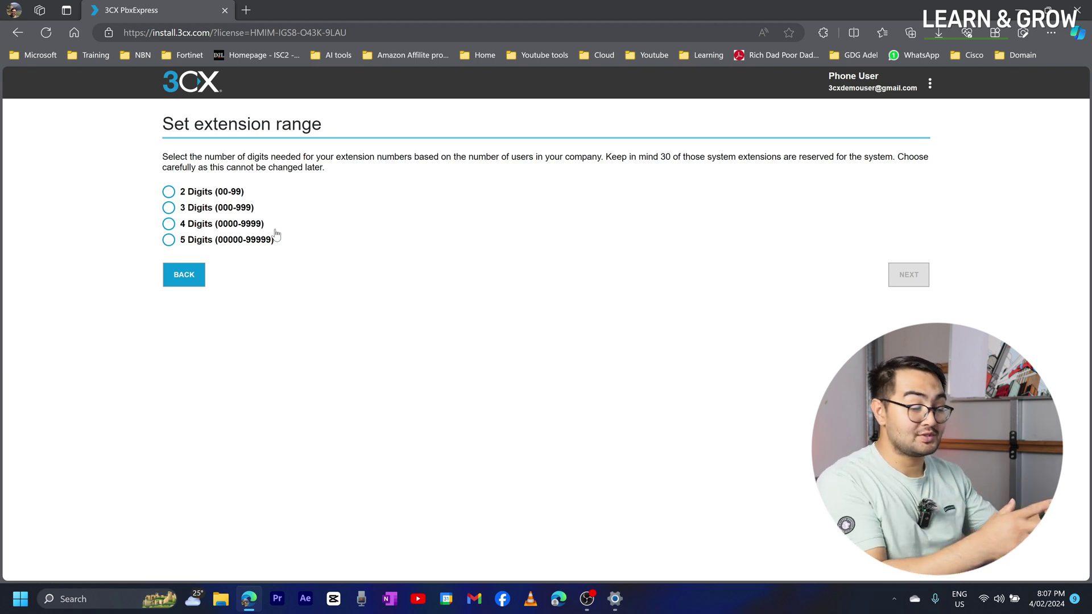
Set the extension range to 4 Digits (0000-9999) and continue the setup
{"action": "left_click", "coordinate": [169, 225]}
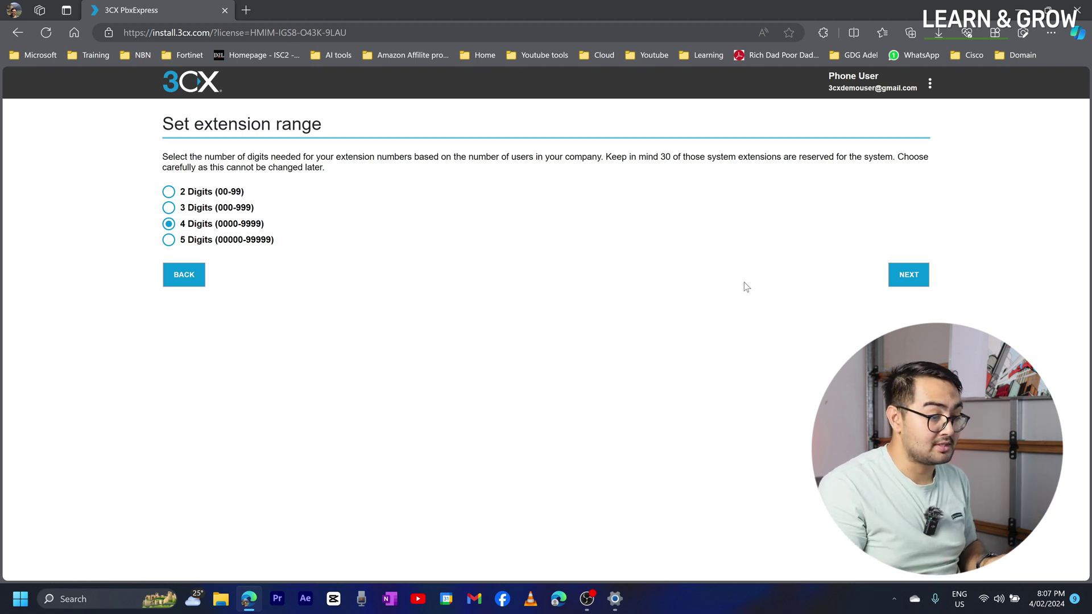
{"action": "left_click", "coordinate": [917, 279]}
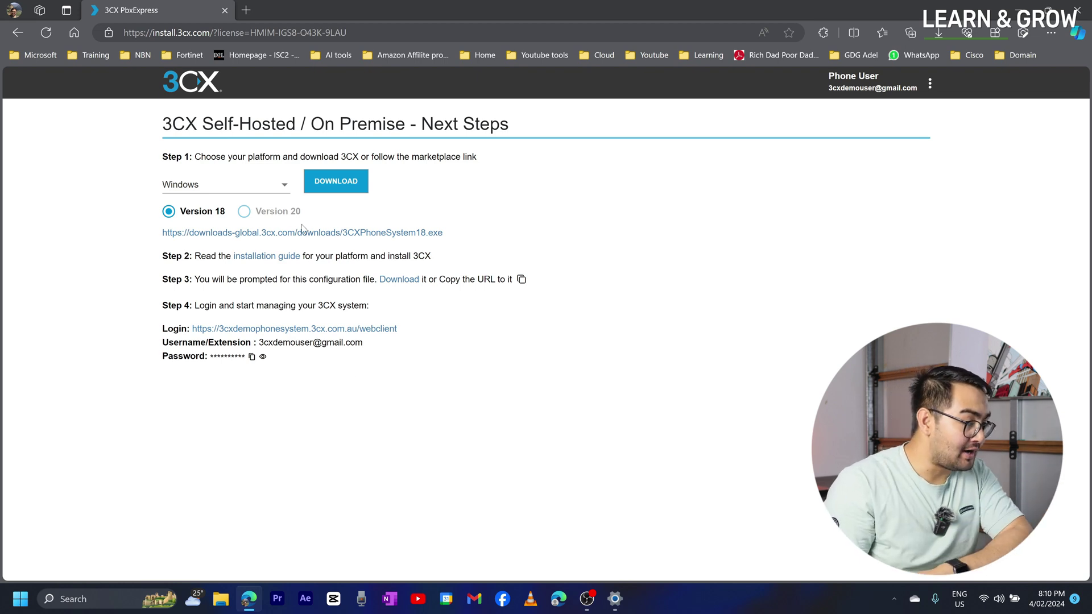
Choose Google as the hosting platform and launch the 3CX marketplace listing in Google Cloud
{"action": "left_click", "coordinate": [276, 189]}
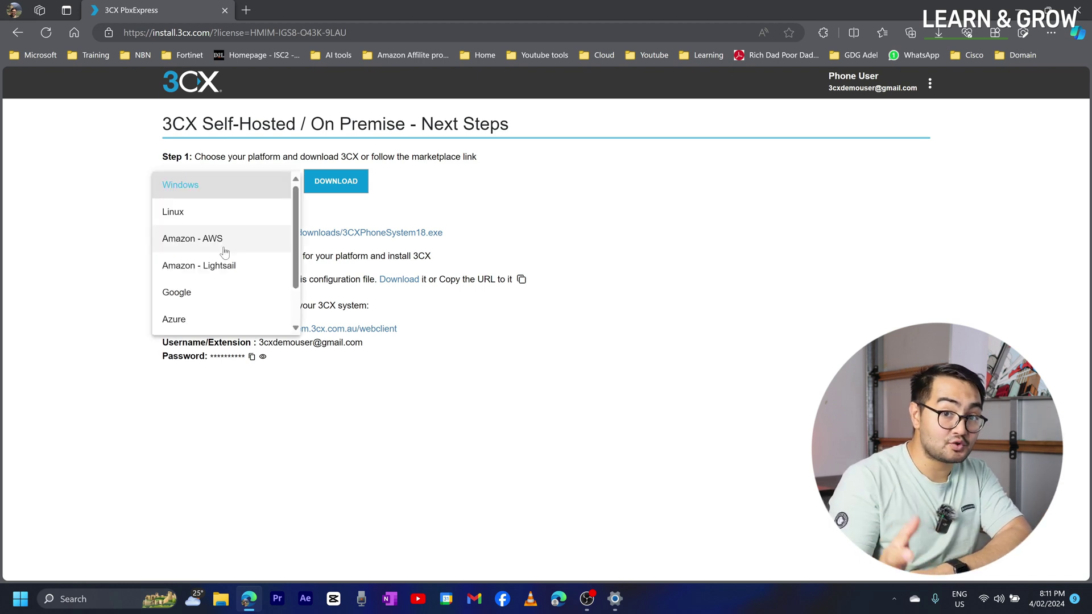
{"action": "left_click", "coordinate": [234, 296]}
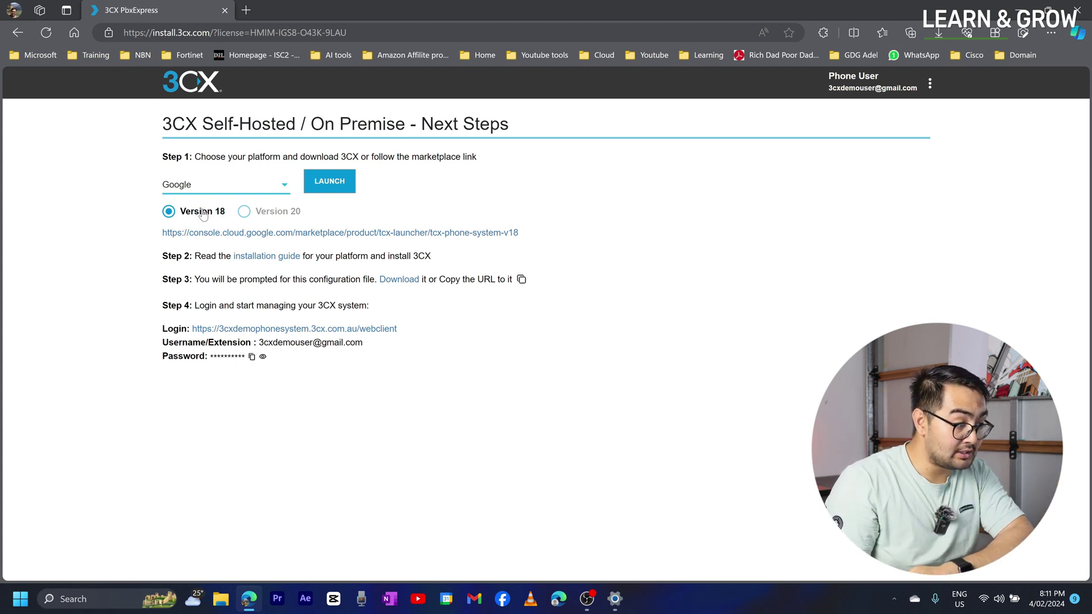
{"action": "left_click", "coordinate": [330, 187]}
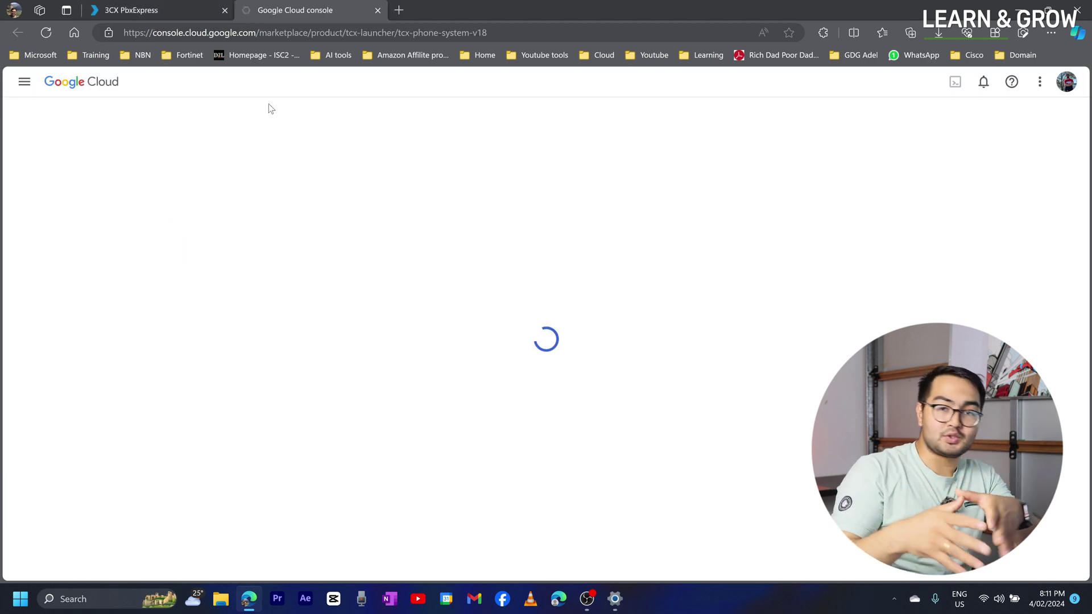
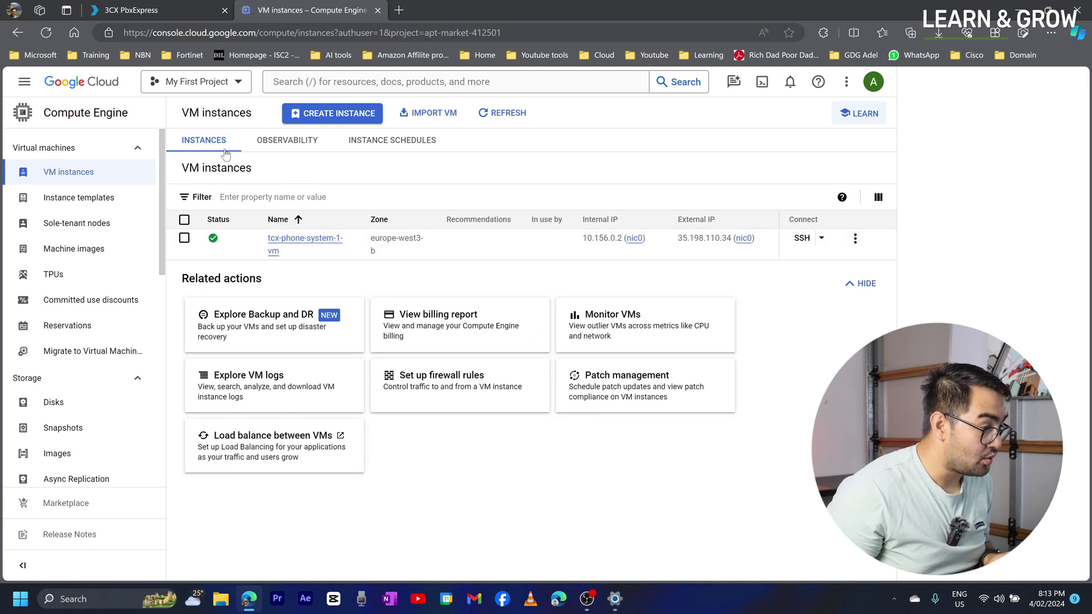
Start creating a new VM instance from the Marketplace, search it for 3cx and dismiss the Free Trial tip
{"action": "left_click", "coordinate": [312, 115]}
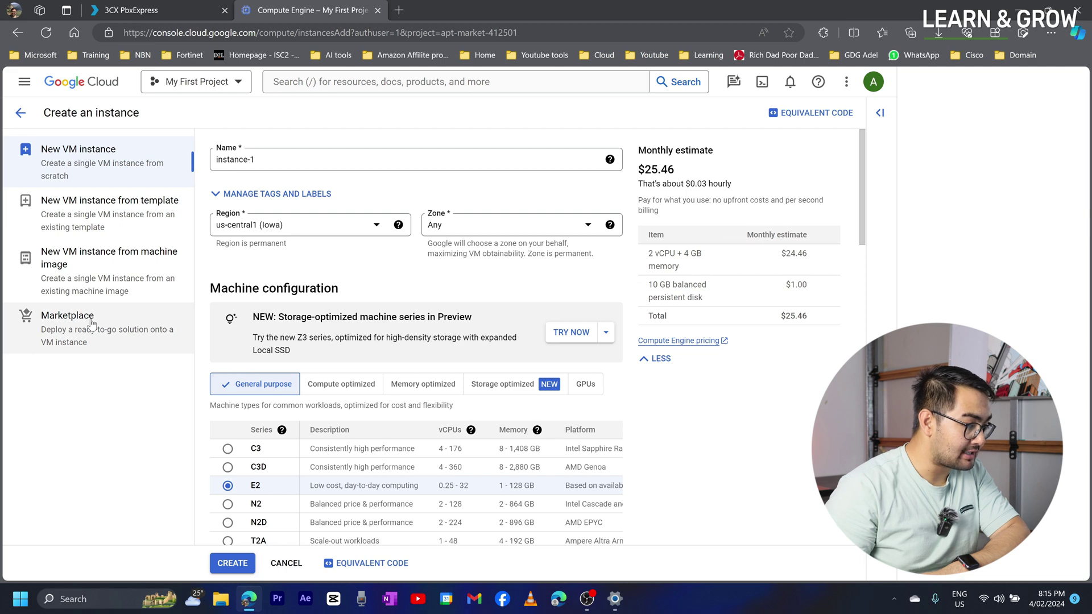
{"action": "left_click", "coordinate": [91, 323]}
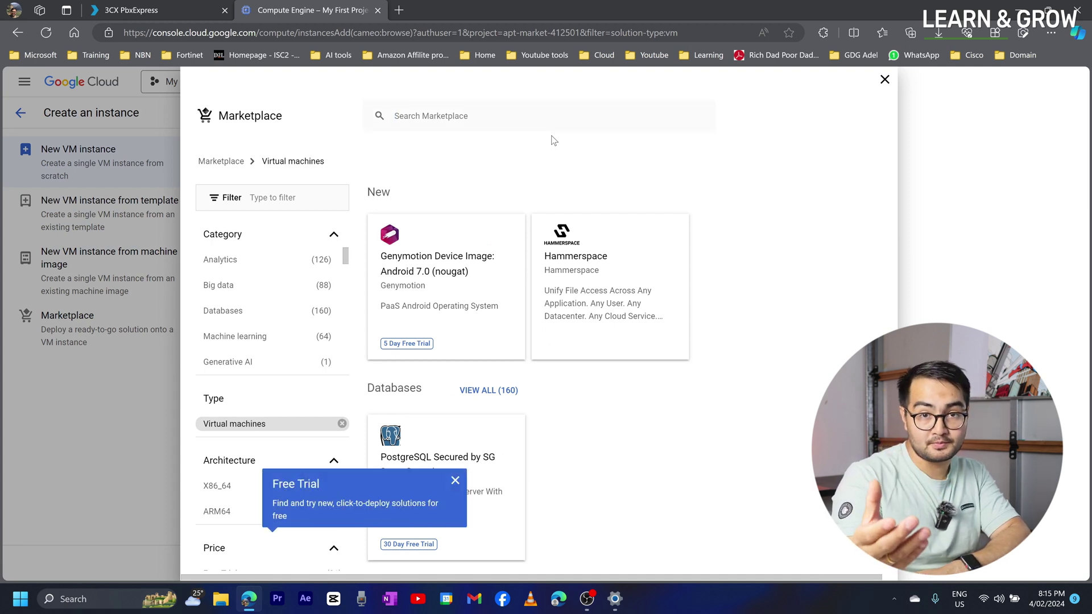
{"action": "left_click", "coordinate": [444, 115]}
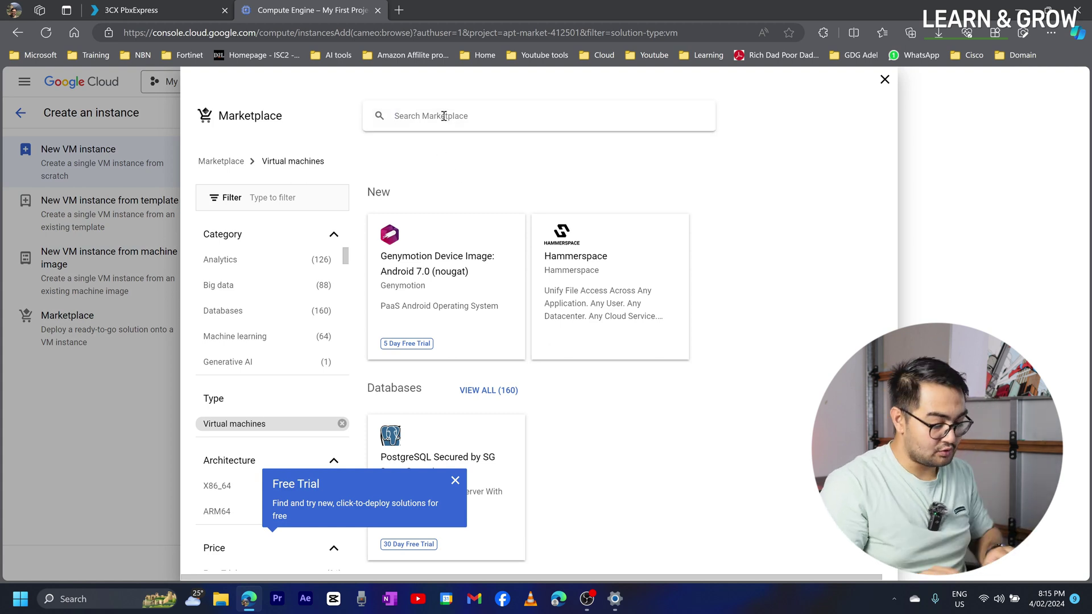
{"action": "type", "text": "3cx"}
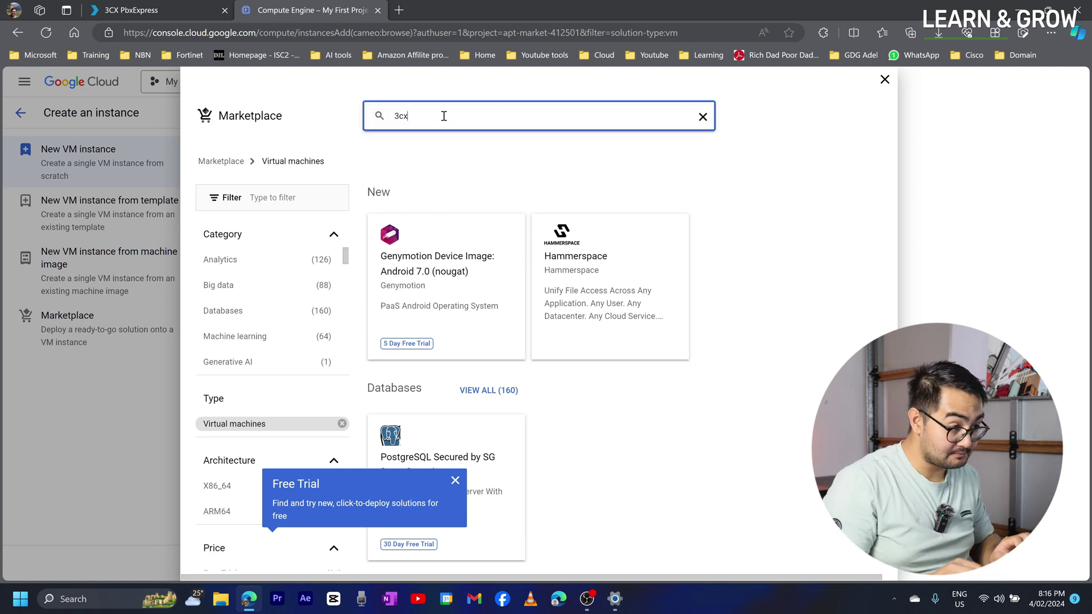
{"action": "key", "text": "Return"}
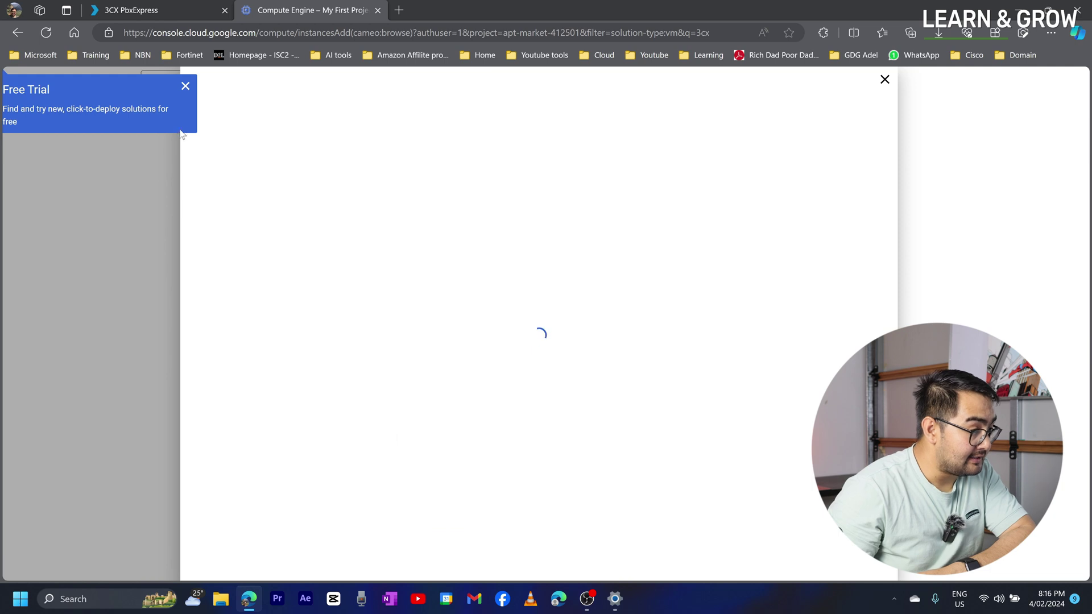
{"action": "left_click", "coordinate": [186, 87]}
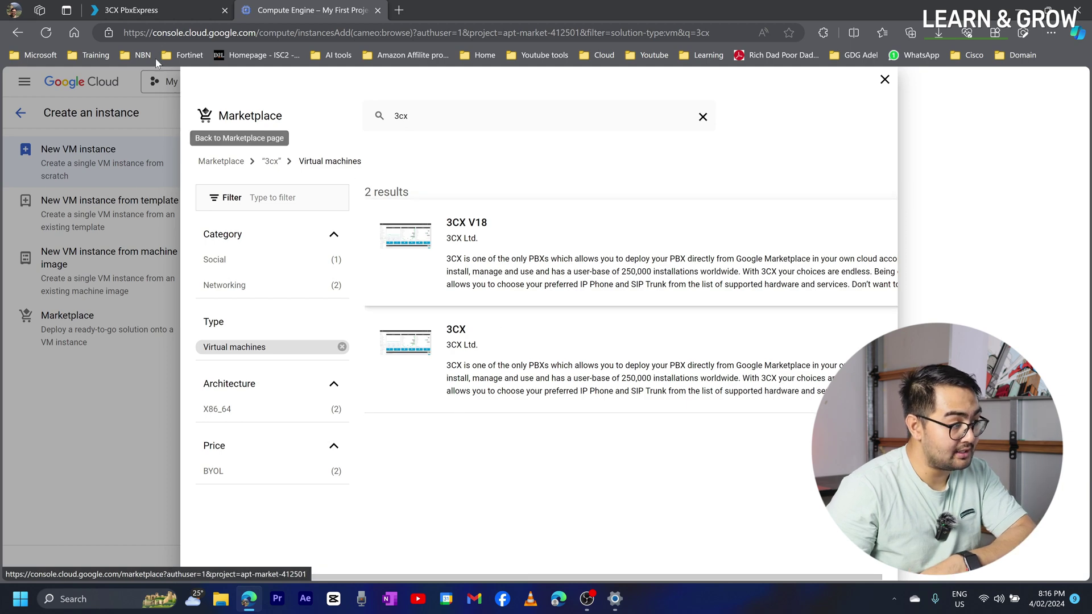
Check the selected version on the 3CX setup page, and get started with the matching 3CX V18 product in the Google Cloud Marketplace
{"action": "left_click", "coordinate": [150, 11]}
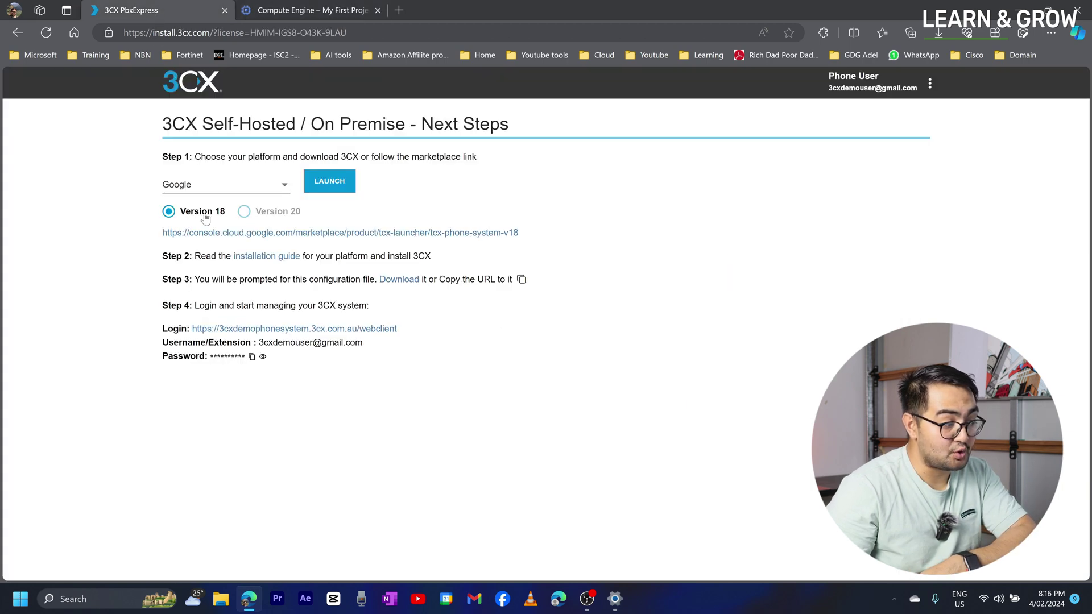
{"action": "left_click", "coordinate": [274, 12]}
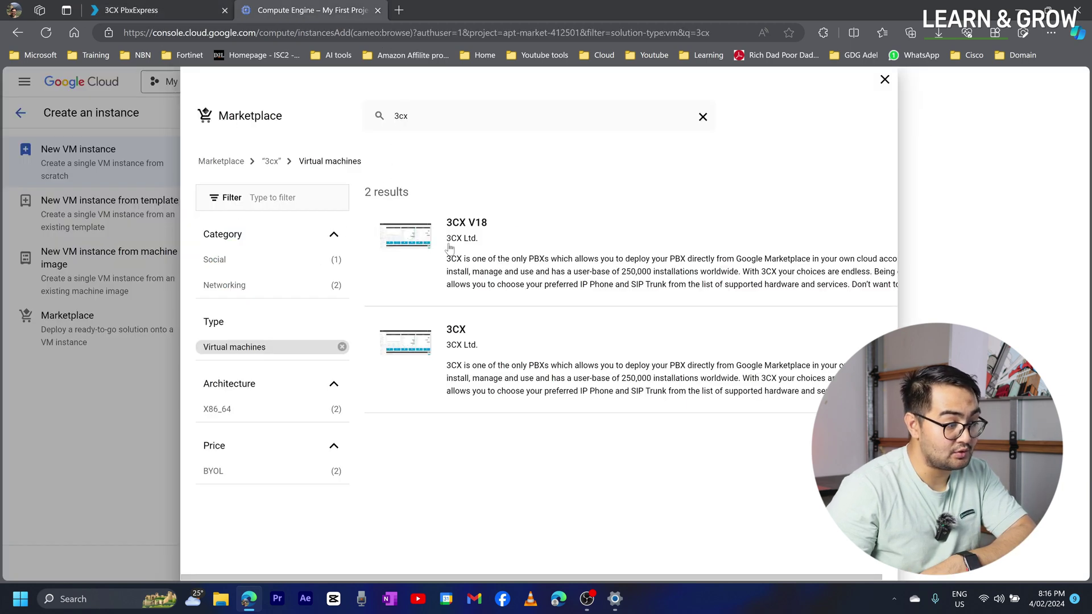
{"action": "left_click", "coordinate": [421, 247]}
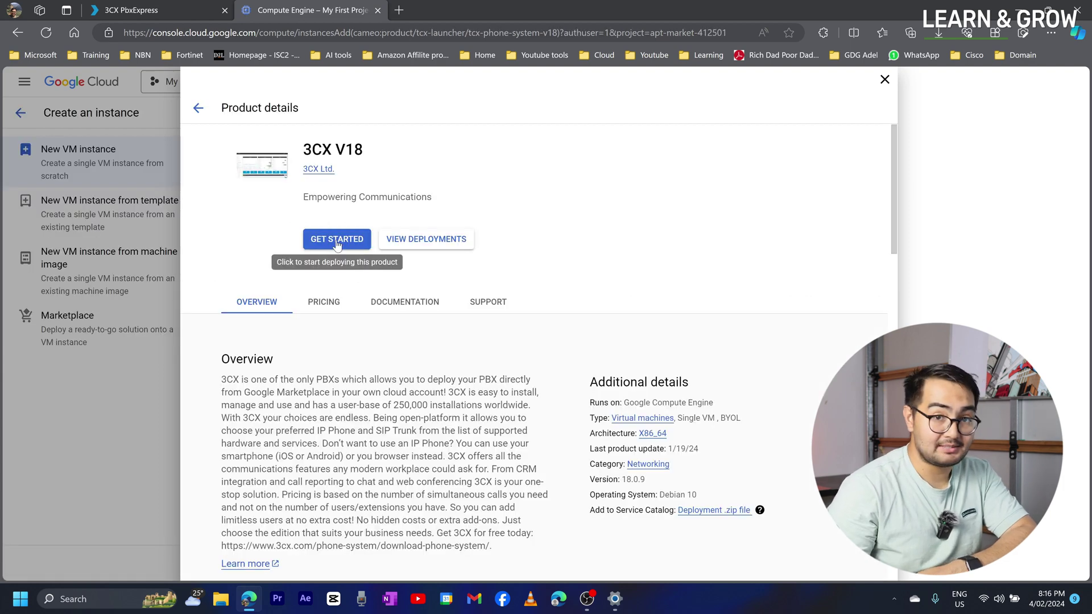
{"action": "left_click", "coordinate": [336, 241]}
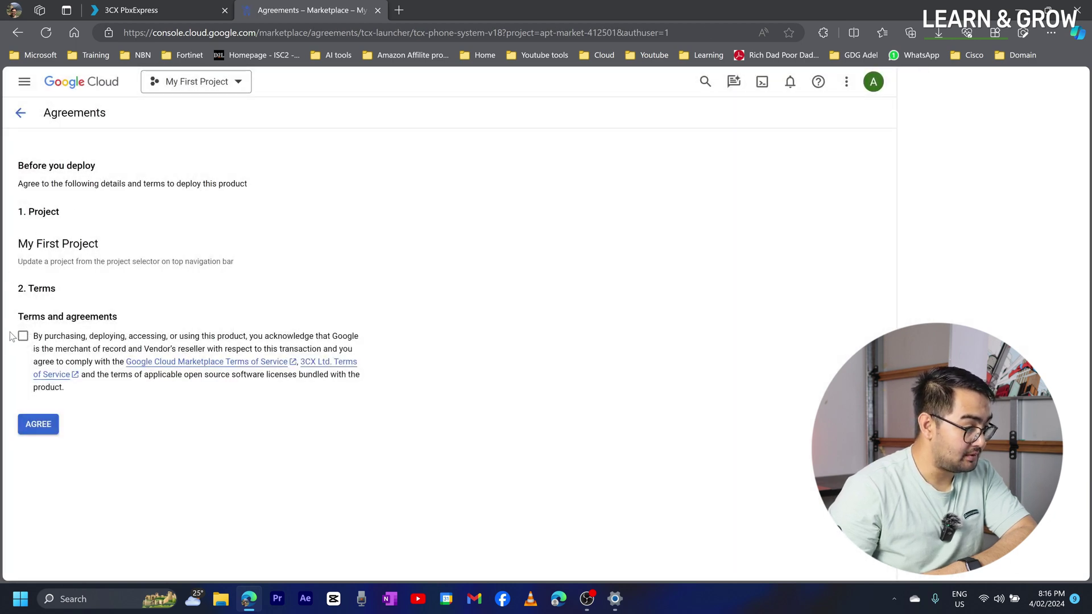
Agree to the Marketplace terms for 3CX V18 and proceed to its deployment configuration
{"action": "left_click", "coordinate": [23, 337]}
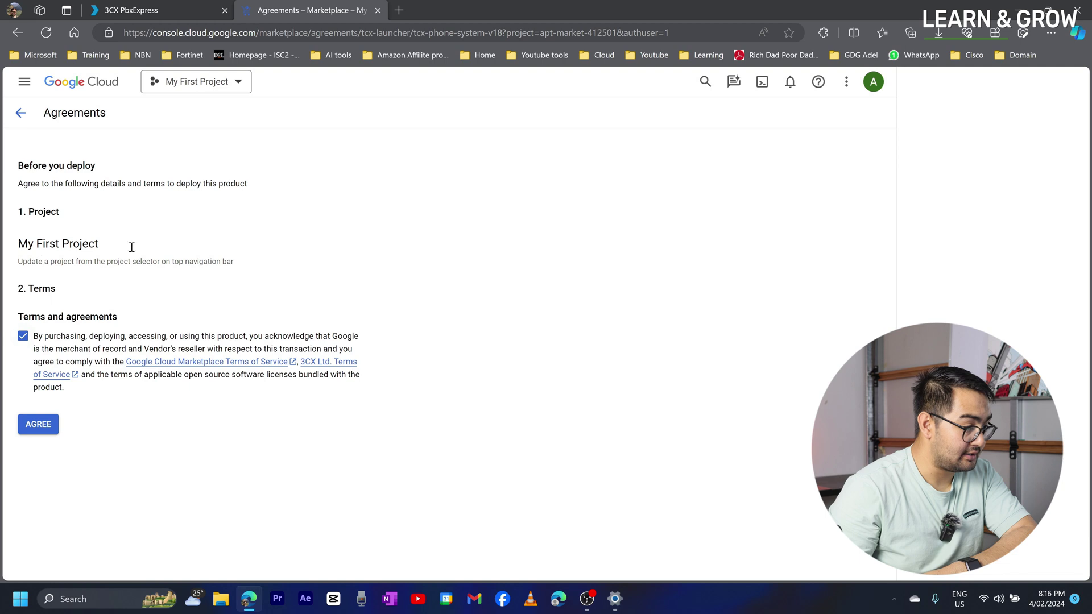
{"action": "left_click", "coordinate": [38, 425]}
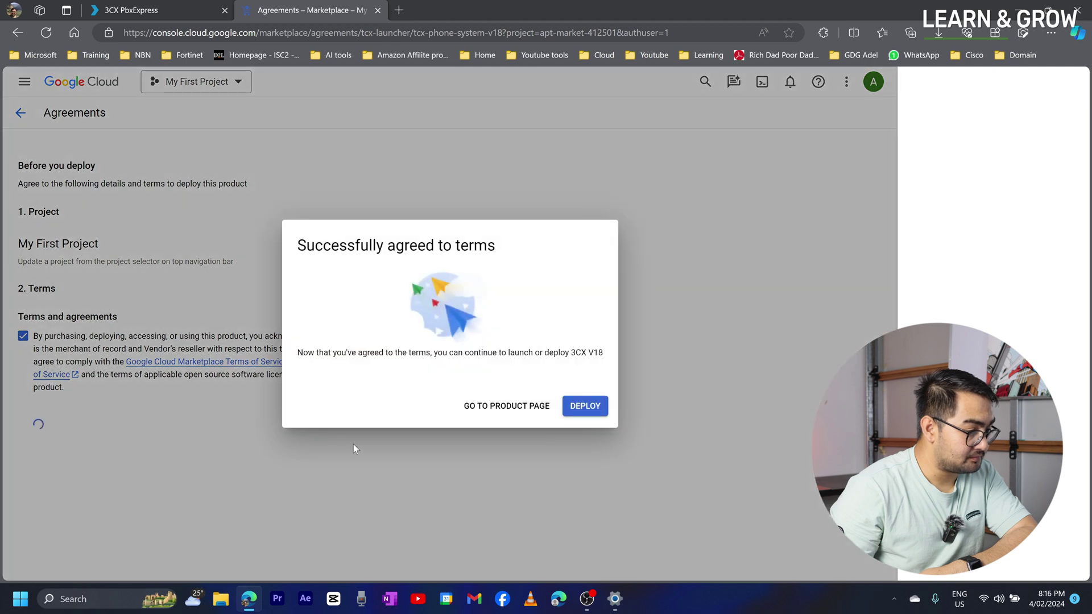
{"action": "left_click", "coordinate": [597, 410]}
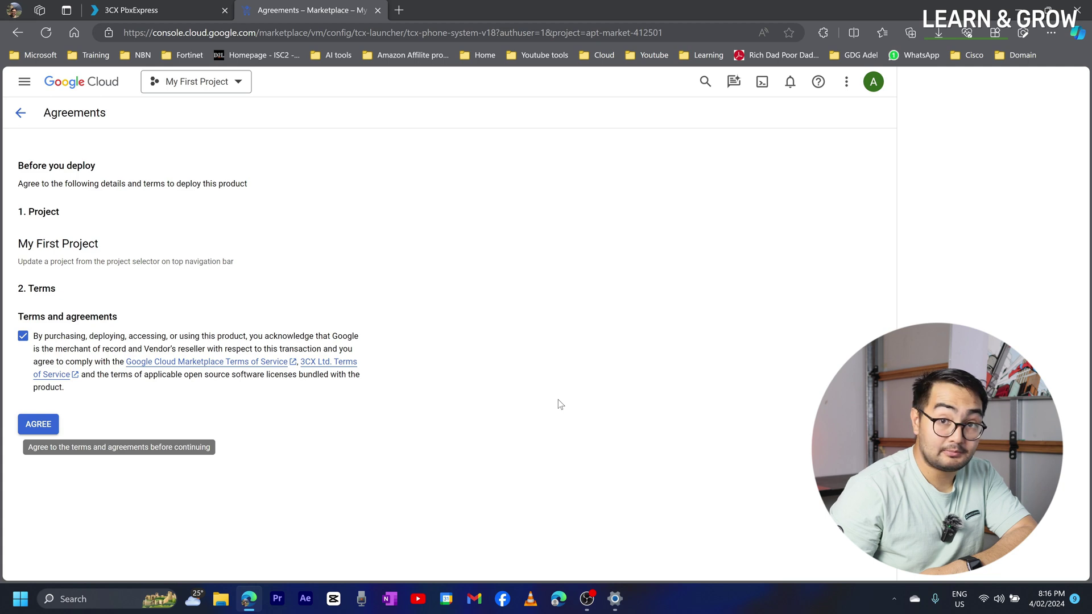
{"action": "left_click", "coordinate": [43, 423]}
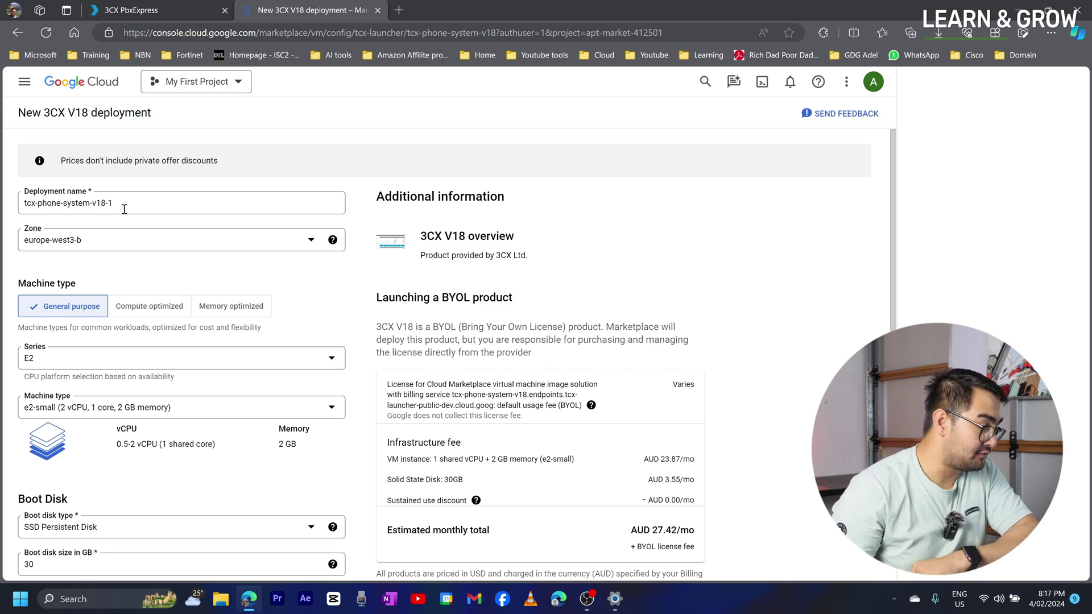
Set the 3CX V18 deployment's zone to australia-southeast1-a
{"action": "left_click", "coordinate": [47, 248]}
{"action": "scroll", "coordinate": [62, 305], "scroll_direction": "down", "scroll_amount": 5}
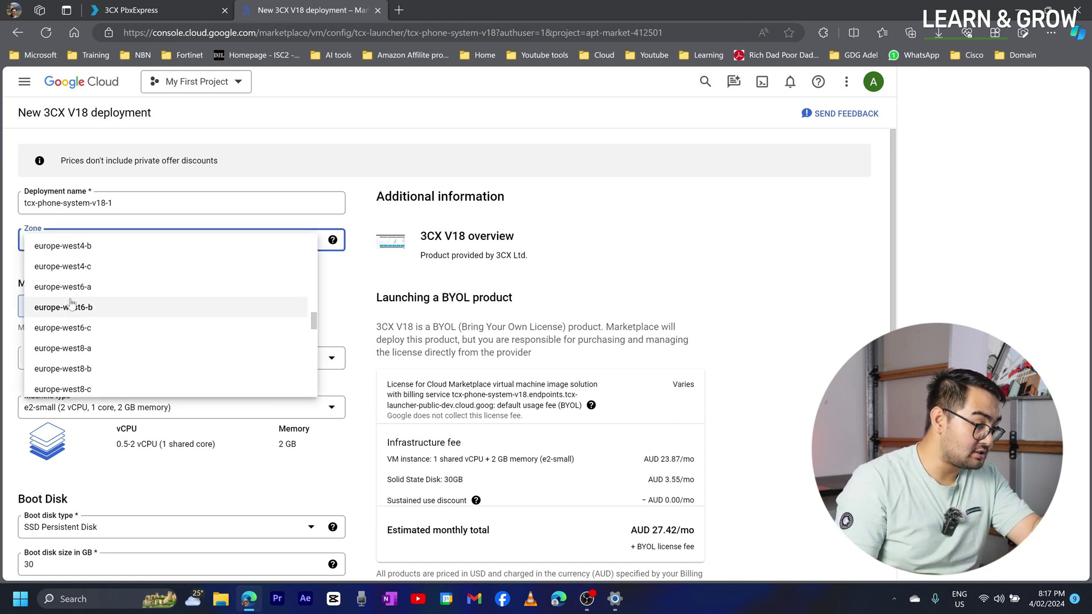
{"action": "scroll", "coordinate": [74, 310], "scroll_direction": "down", "scroll_amount": 15}
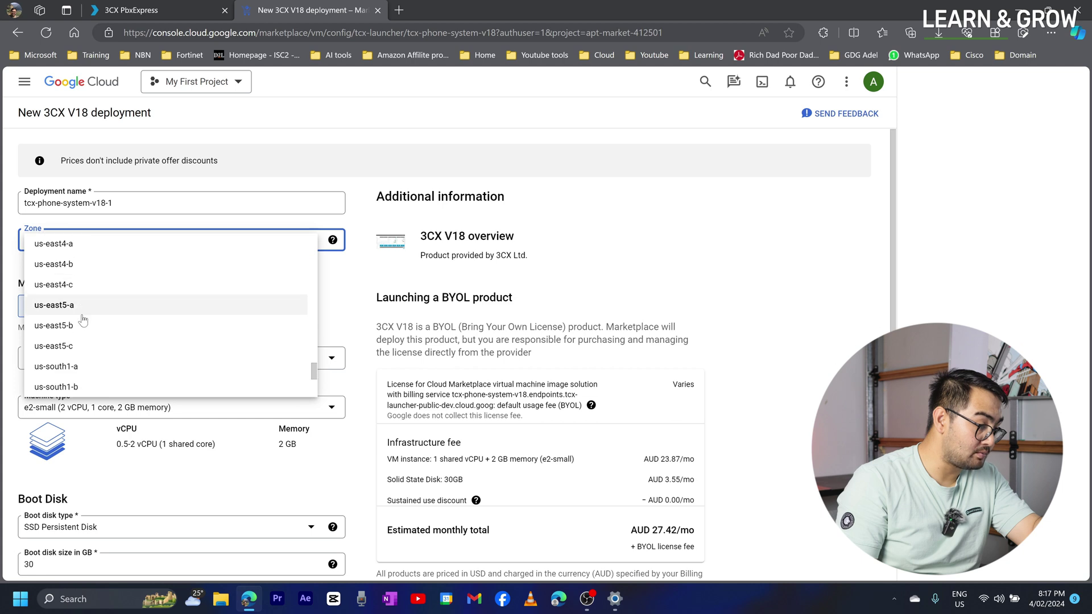
{"action": "scroll", "coordinate": [91, 322], "scroll_direction": "up", "scroll_amount": 15}
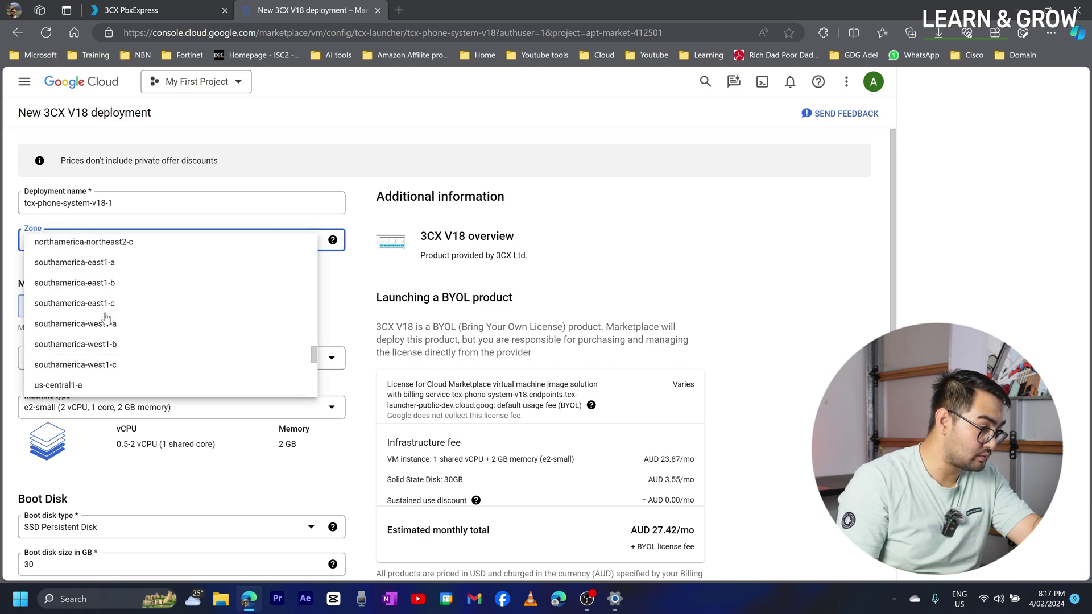
{"action": "scroll", "coordinate": [107, 318], "scroll_direction": "up", "scroll_amount": 10}
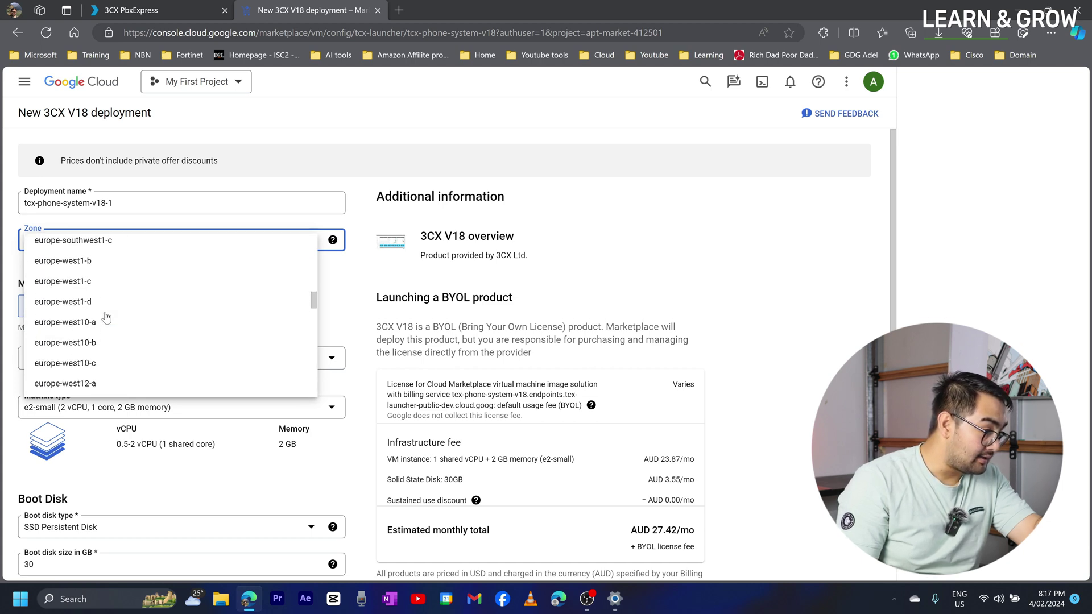
{"action": "scroll", "coordinate": [107, 317], "scroll_direction": "up", "scroll_amount": 3}
{"action": "scroll", "coordinate": [105, 317], "scroll_direction": "down", "scroll_amount": 1}
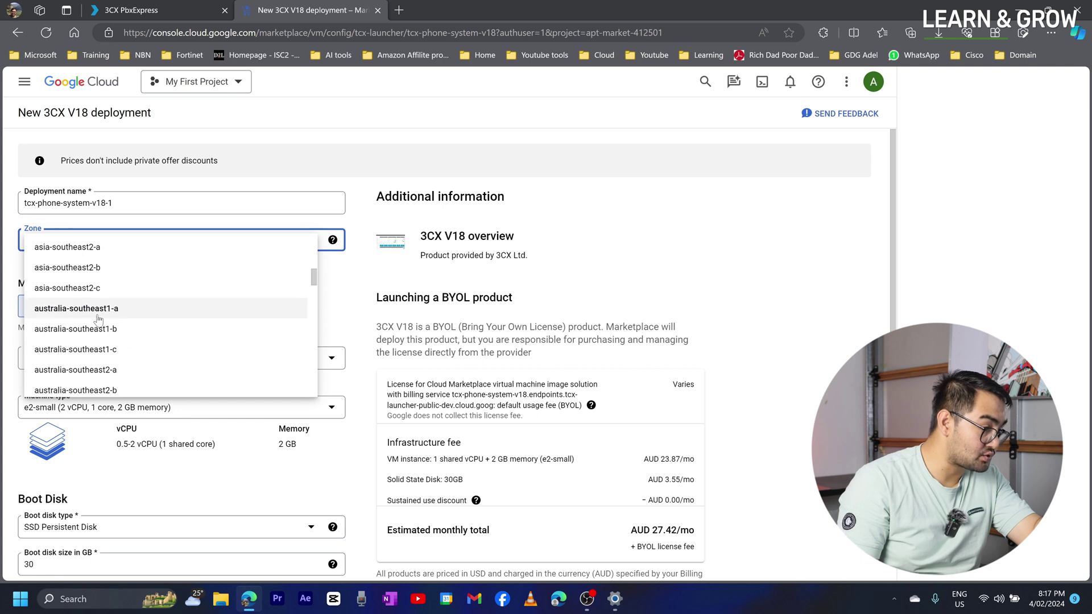
{"action": "left_click", "coordinate": [105, 317]}
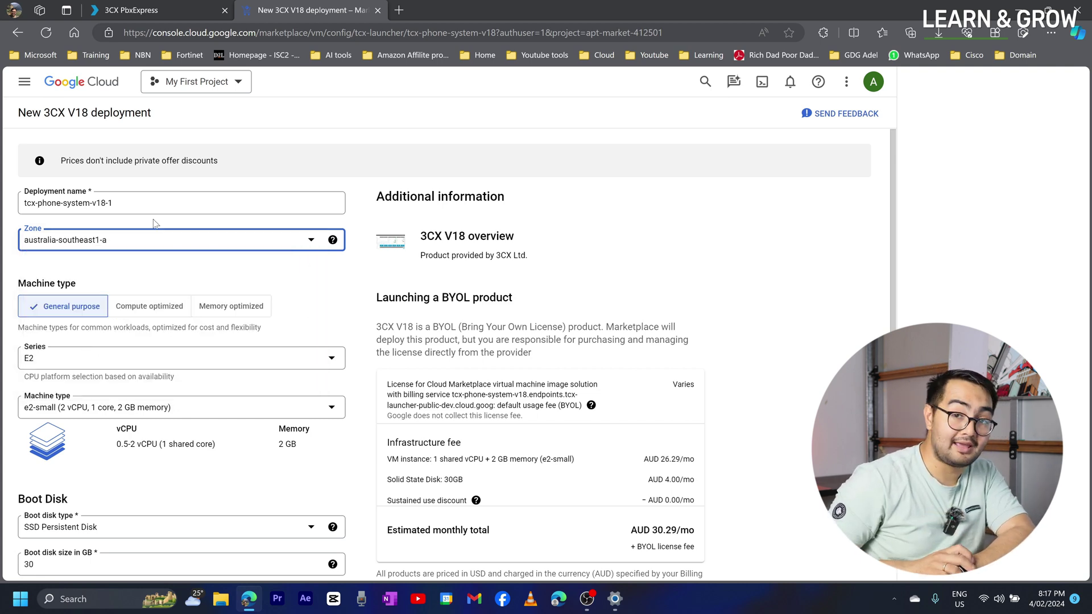
Review the machine type, boot disk, networking and firewall settings, and deploy the 3CX V18 VM with the defaults
{"action": "scroll", "coordinate": [108, 342], "scroll_direction": "down", "scroll_amount": 1}
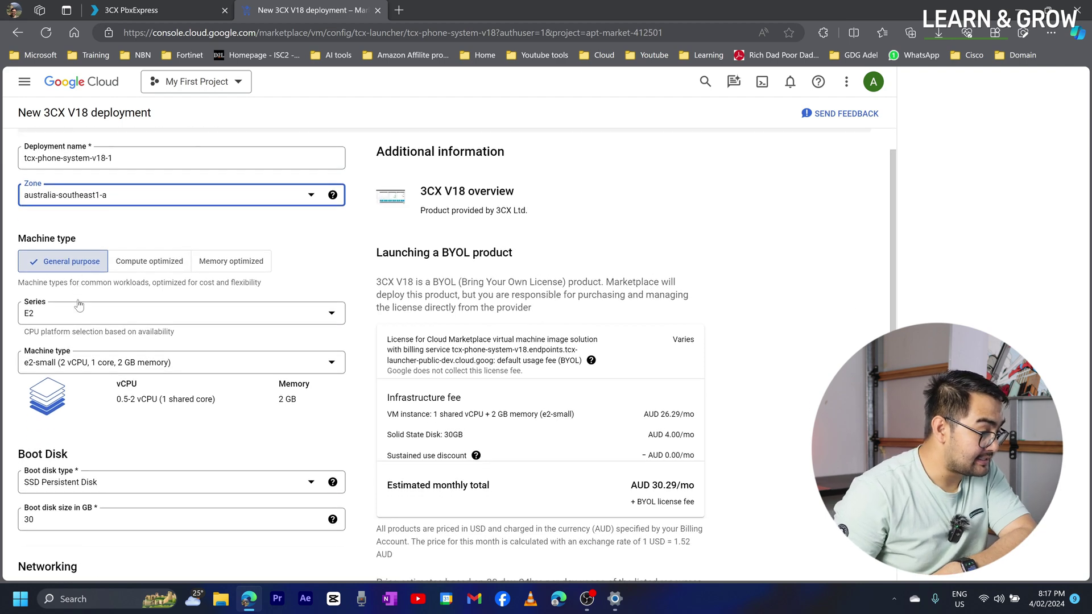
{"action": "scroll", "coordinate": [108, 368], "scroll_direction": "down", "scroll_amount": 1}
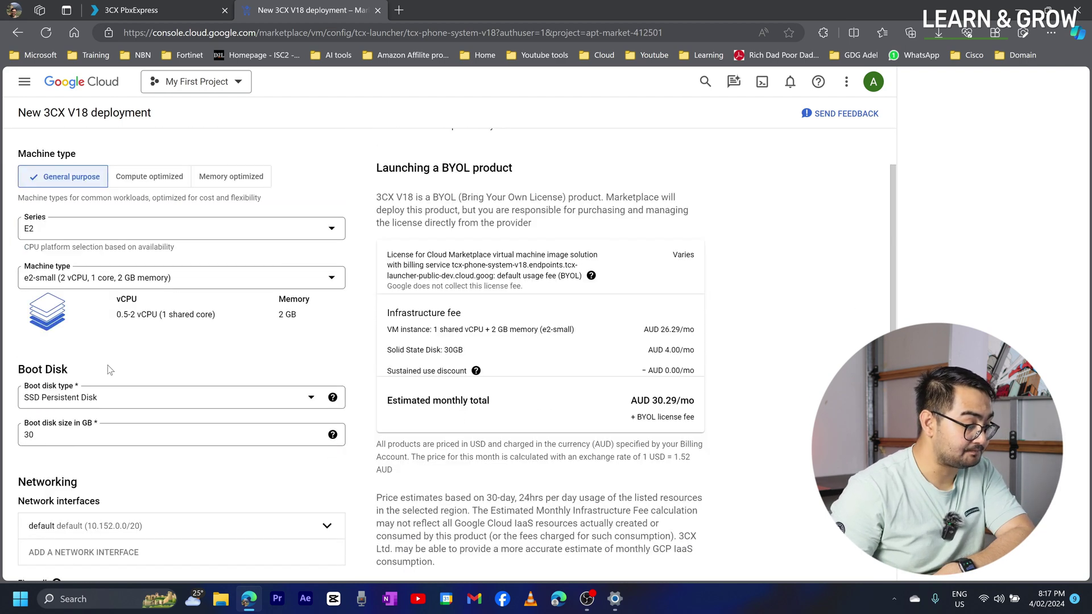
{"action": "scroll", "coordinate": [110, 370], "scroll_direction": "down", "scroll_amount": 1}
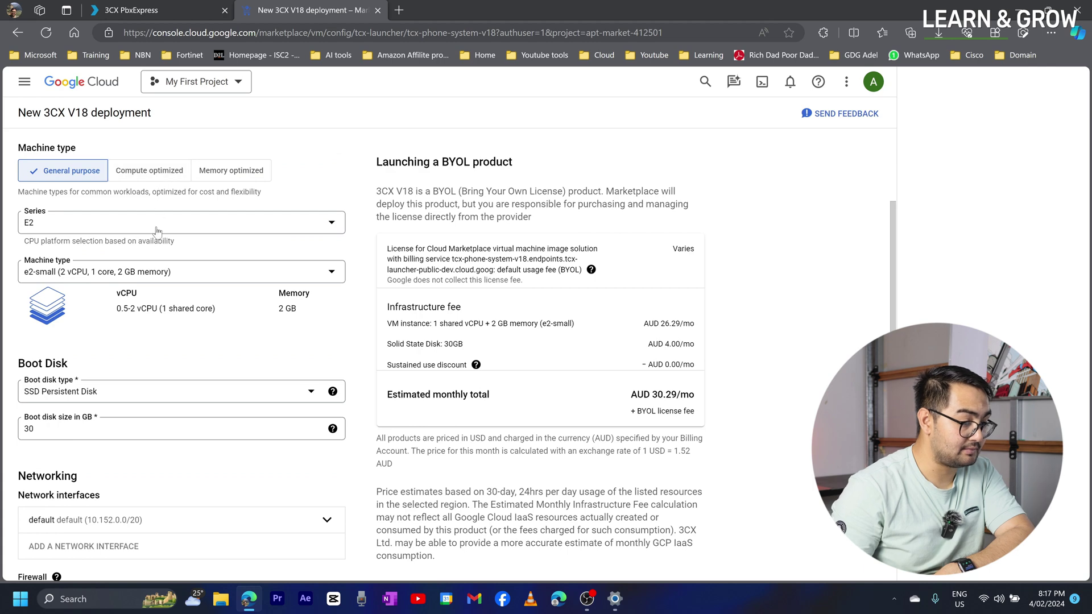
{"action": "scroll", "coordinate": [201, 298], "scroll_direction": "down", "scroll_amount": 3}
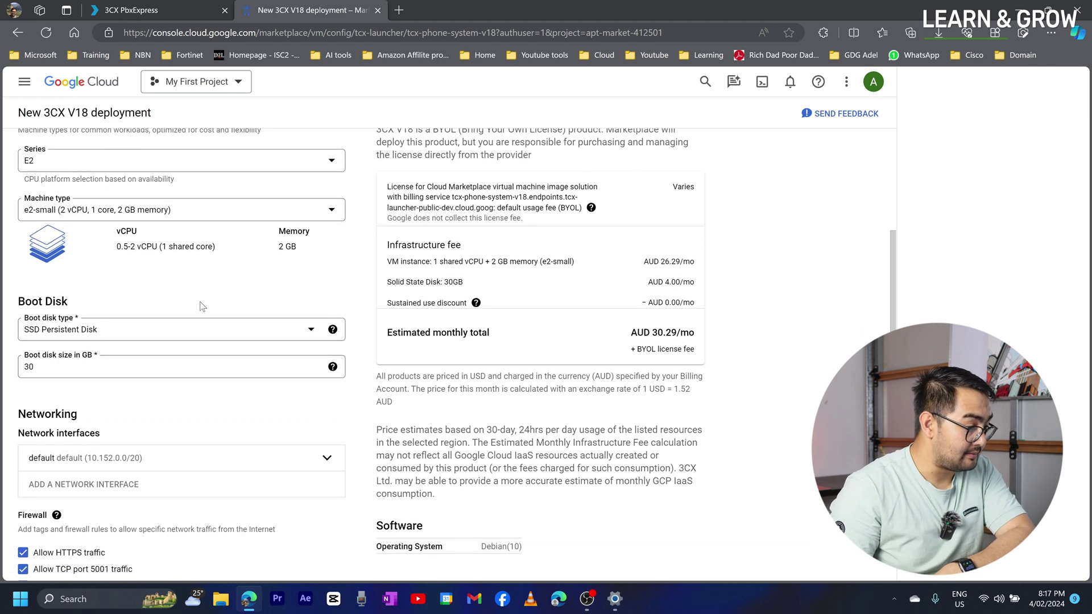
{"action": "scroll", "coordinate": [159, 391], "scroll_direction": "down", "scroll_amount": 1}
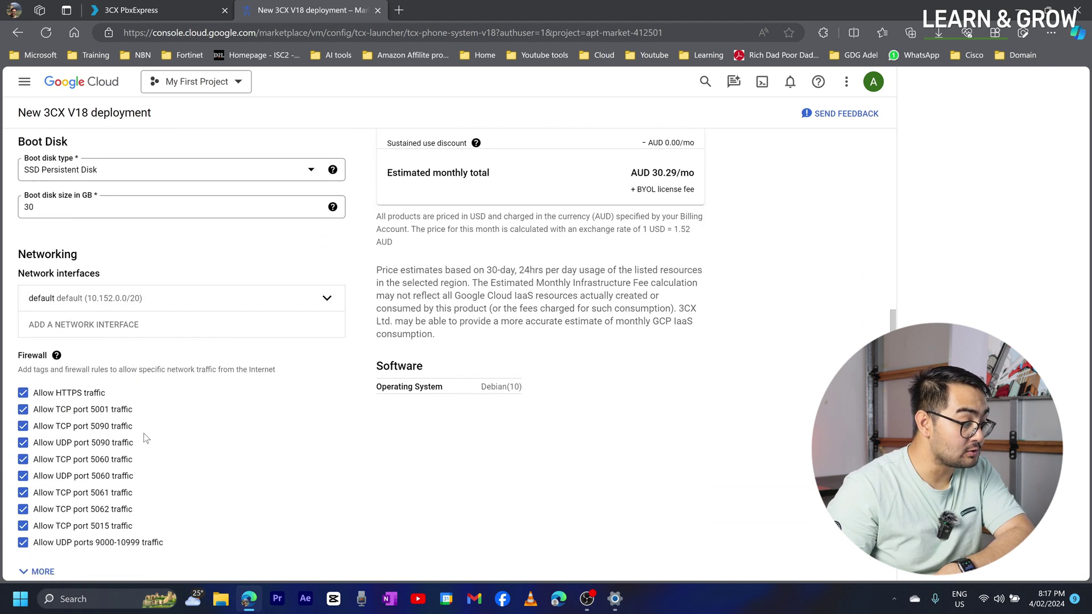
{"action": "scroll", "coordinate": [63, 347], "scroll_direction": "down", "scroll_amount": 1}
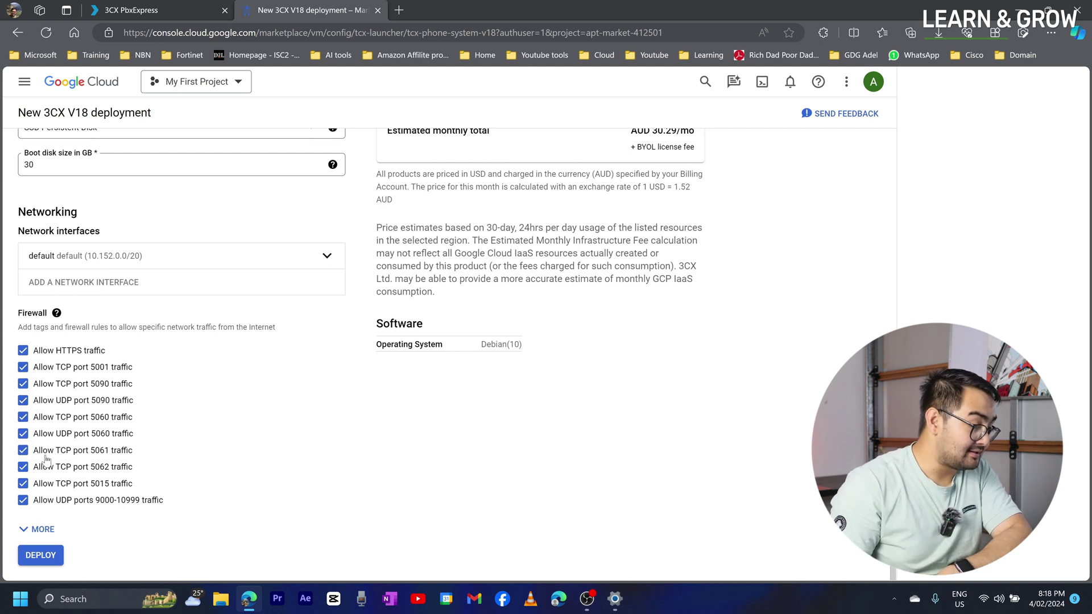
{"action": "left_click", "coordinate": [41, 556]}
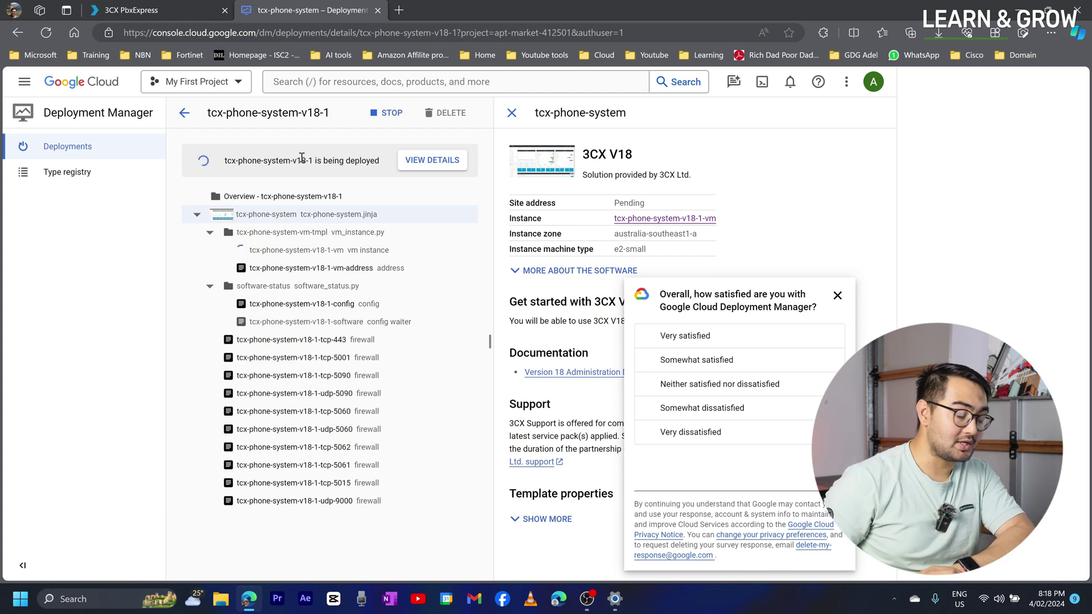
Examine the tcx-phone-system-v18-1 deployment overview and its status notice, and reload the deployment page
{"action": "left_click", "coordinate": [263, 196]}
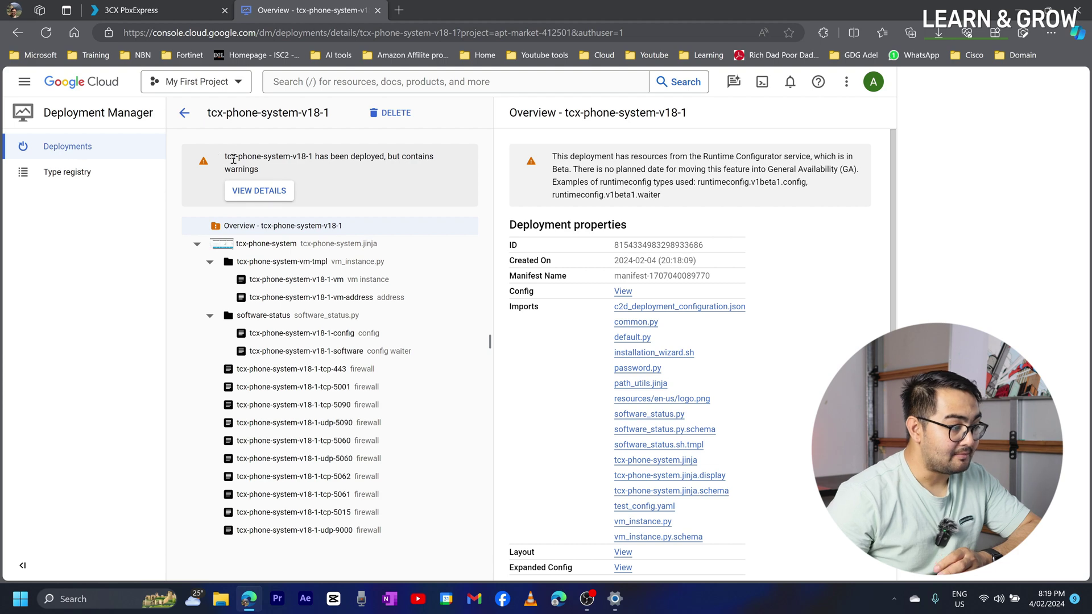
{"action": "left_click_drag", "start_coordinate": [227, 157], "coordinate": [394, 168]}
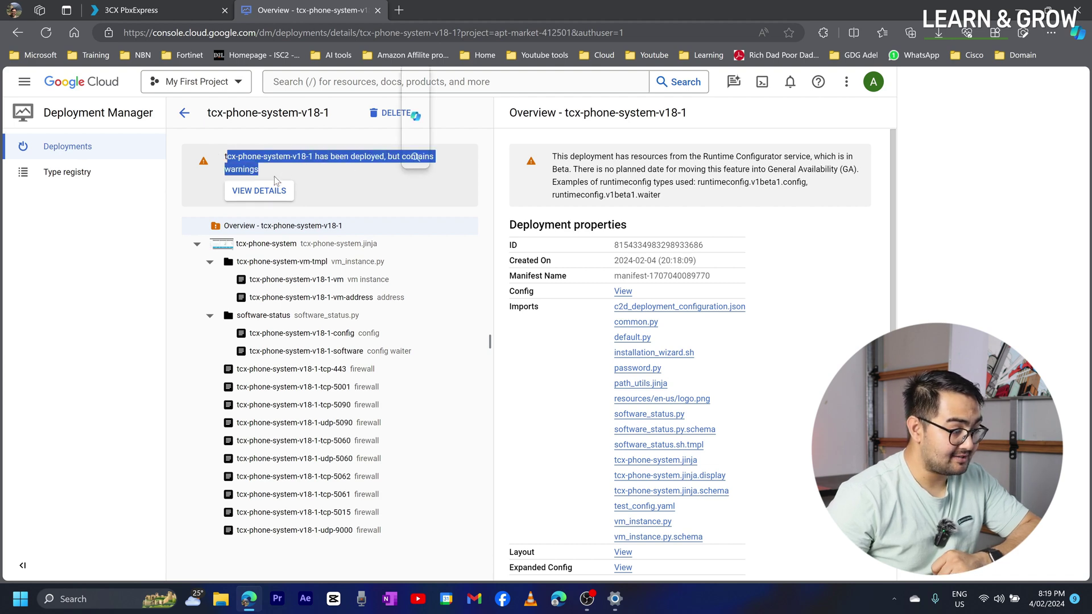
{"action": "left_click", "coordinate": [260, 197]}
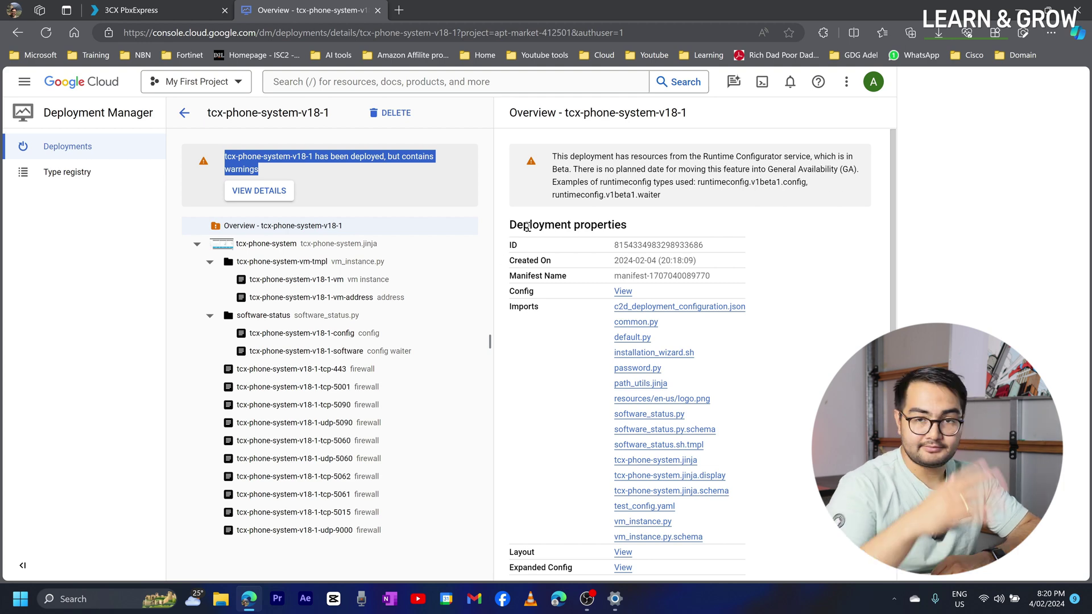
{"action": "left_click", "coordinate": [664, 262]}
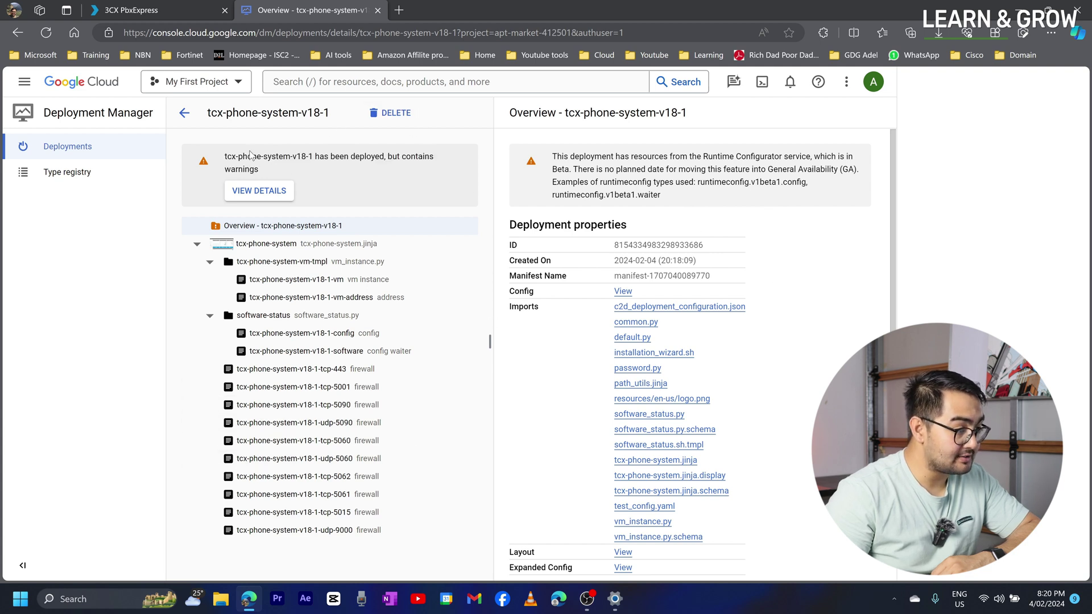
{"action": "left_click", "coordinate": [42, 34]}
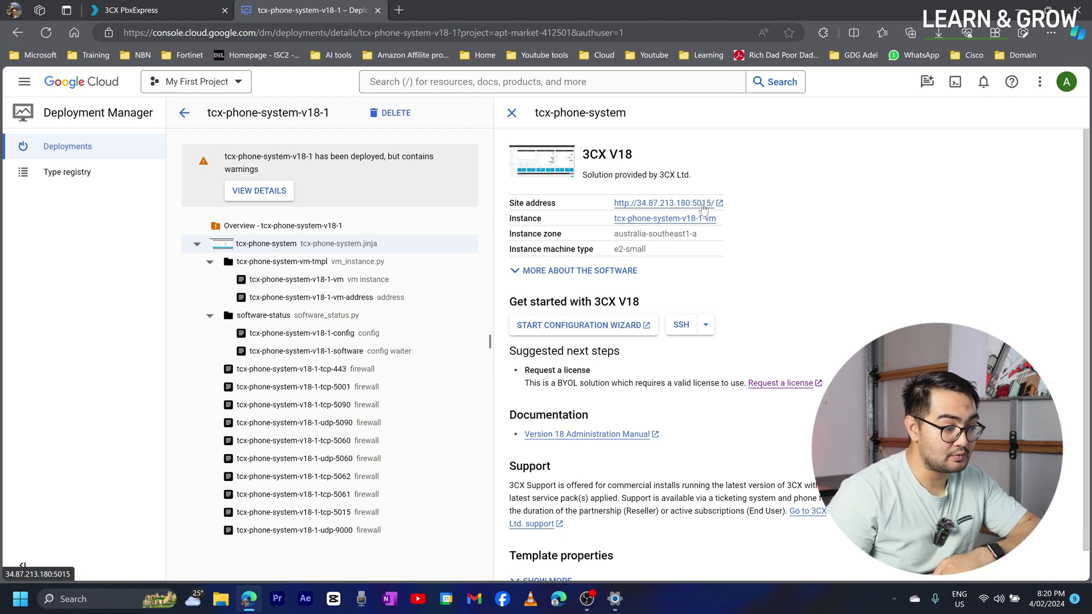
Open the 3CX web configuration tool from the deployment's site address, and copy the configuration file URL from the 3CX next-steps page
{"action": "left_click", "coordinate": [704, 204]}
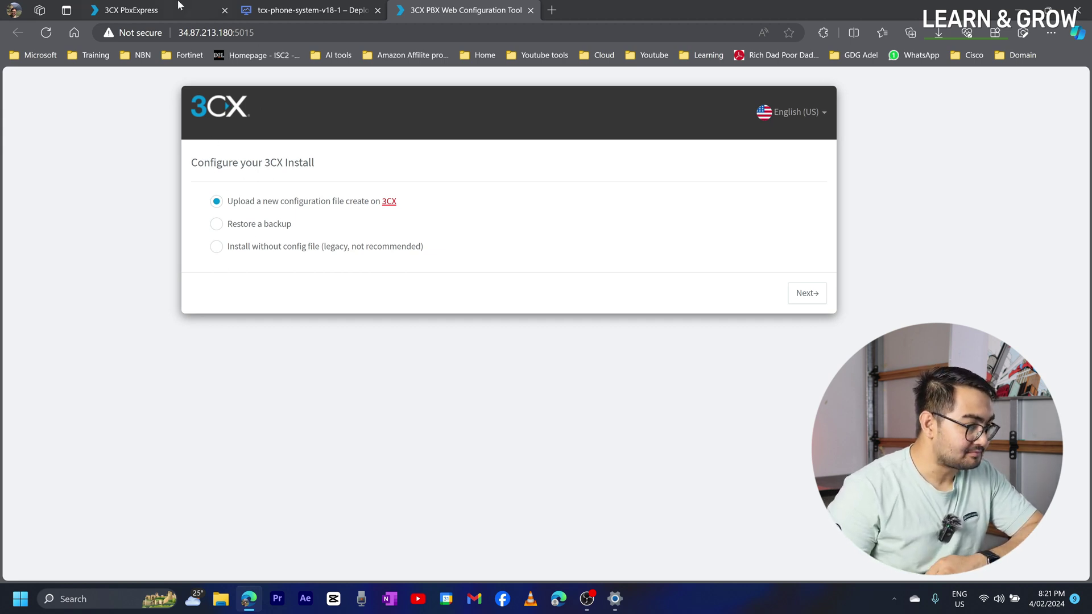
{"action": "left_click", "coordinate": [139, 12]}
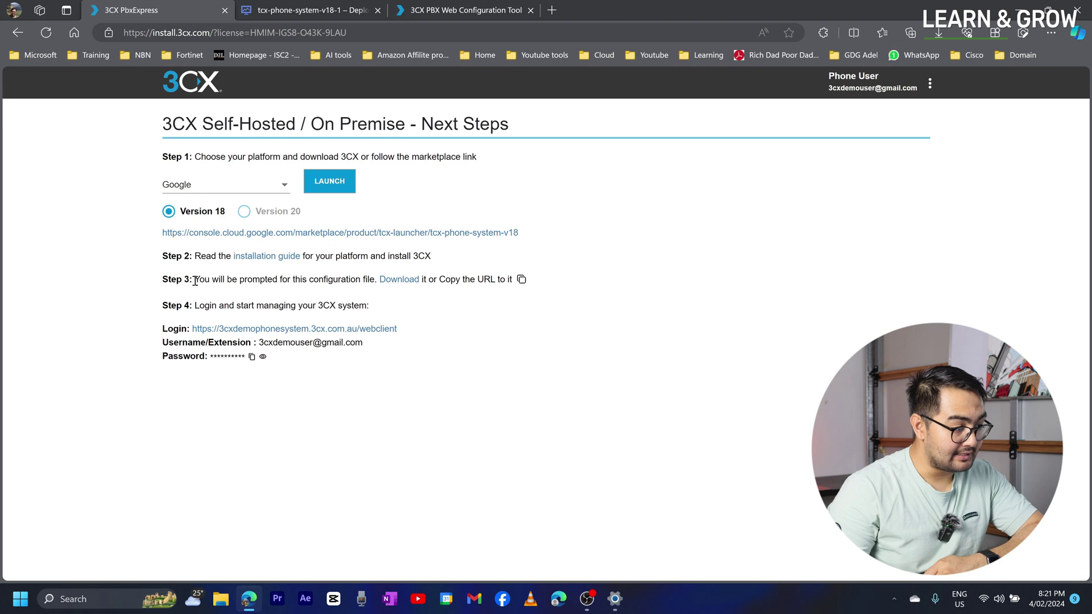
{"action": "left_click_drag", "start_coordinate": [194, 279], "coordinate": [376, 280]}
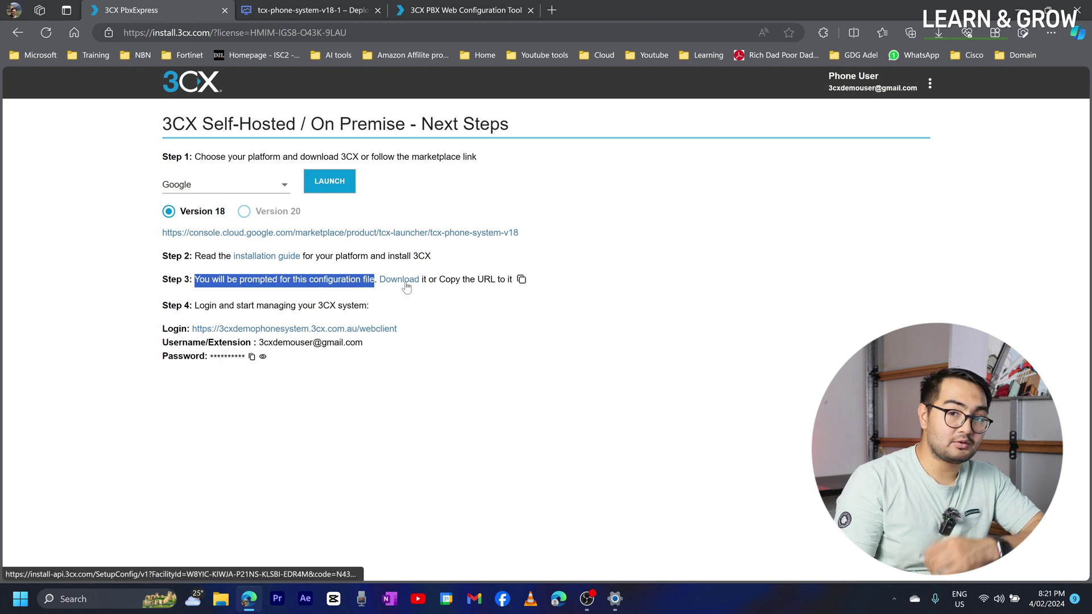
{"action": "left_click", "coordinate": [521, 281]}
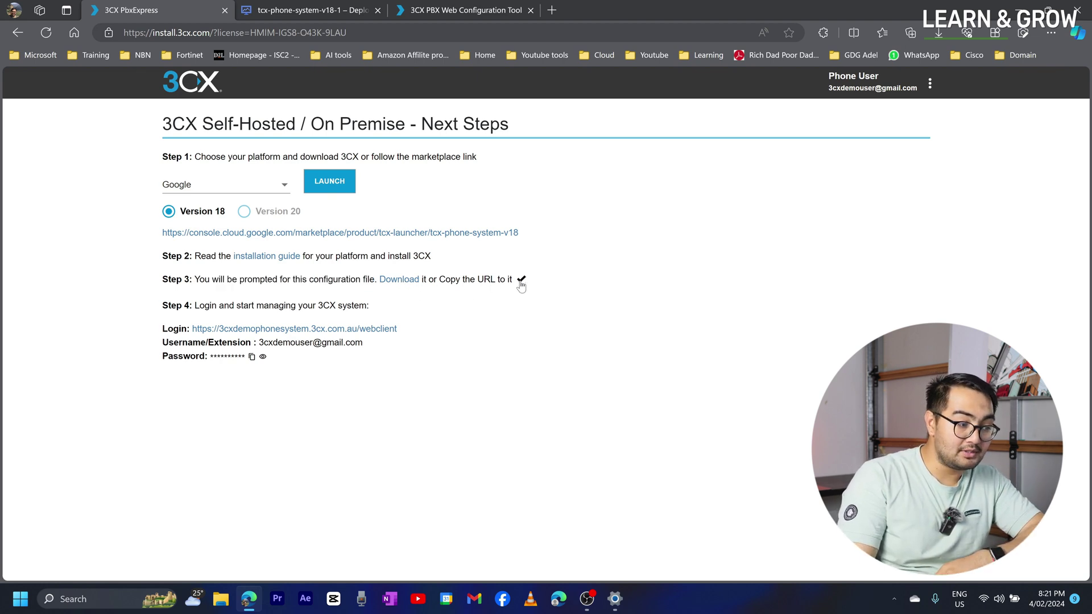
Configure the 3CX install with a new configuration file, choosing URL Link and supplying the copied configuration file URL with its access code
{"action": "left_click", "coordinate": [421, 12]}
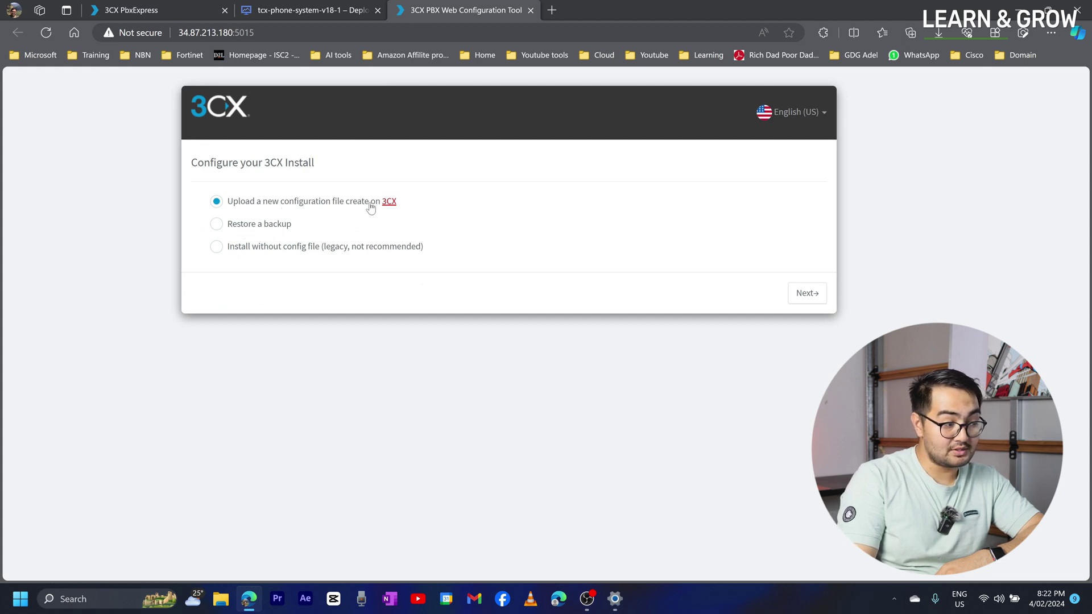
{"action": "left_click", "coordinate": [808, 293]}
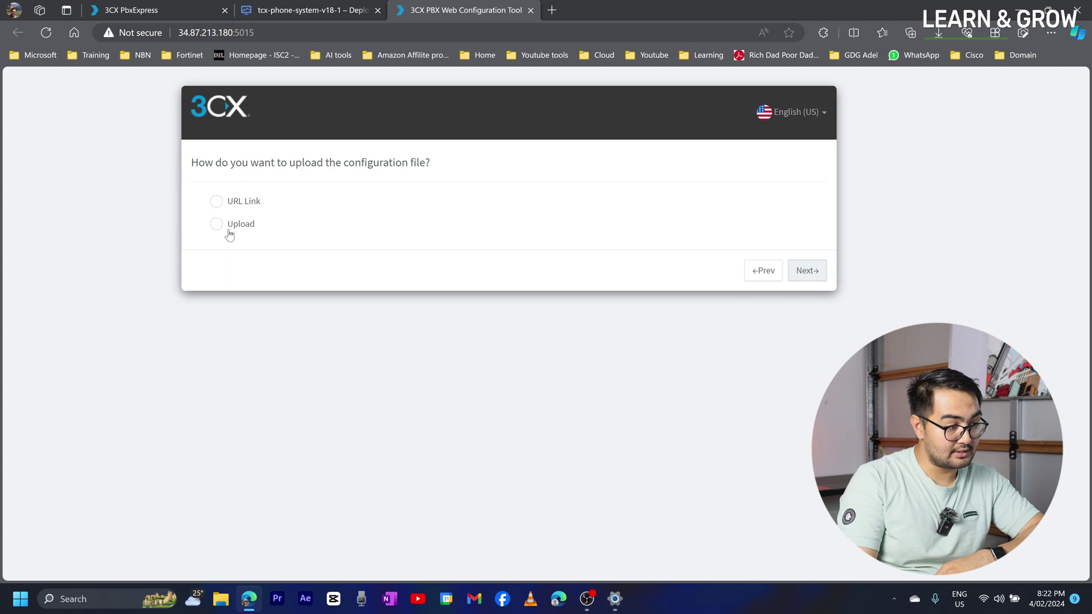
{"action": "left_click", "coordinate": [217, 201]}
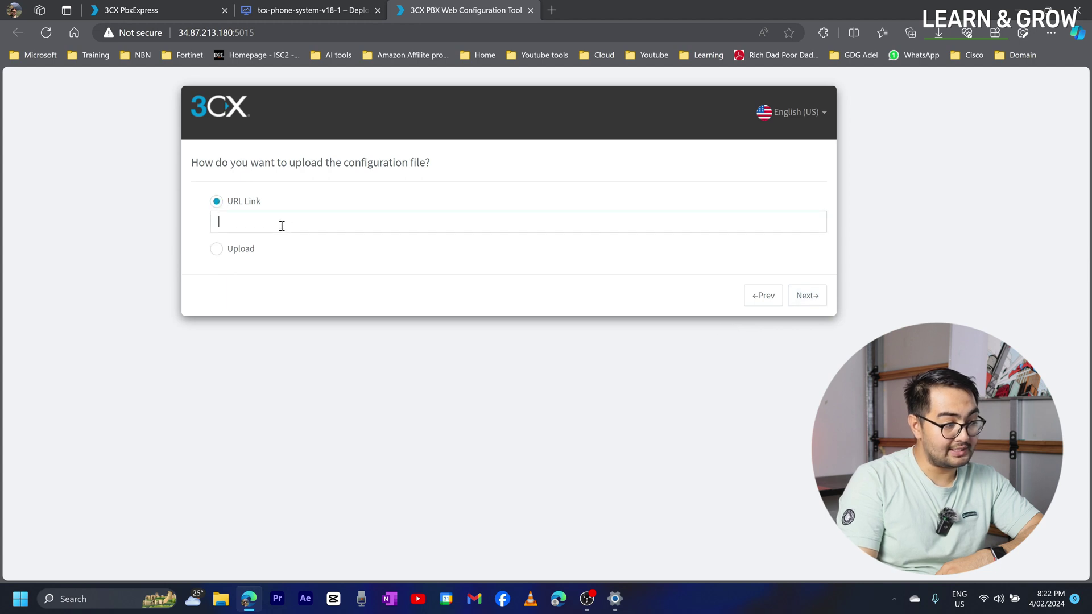
{"action": "left_click", "coordinate": [282, 226]}
{"action": "key", "text": "ctrl+v"}
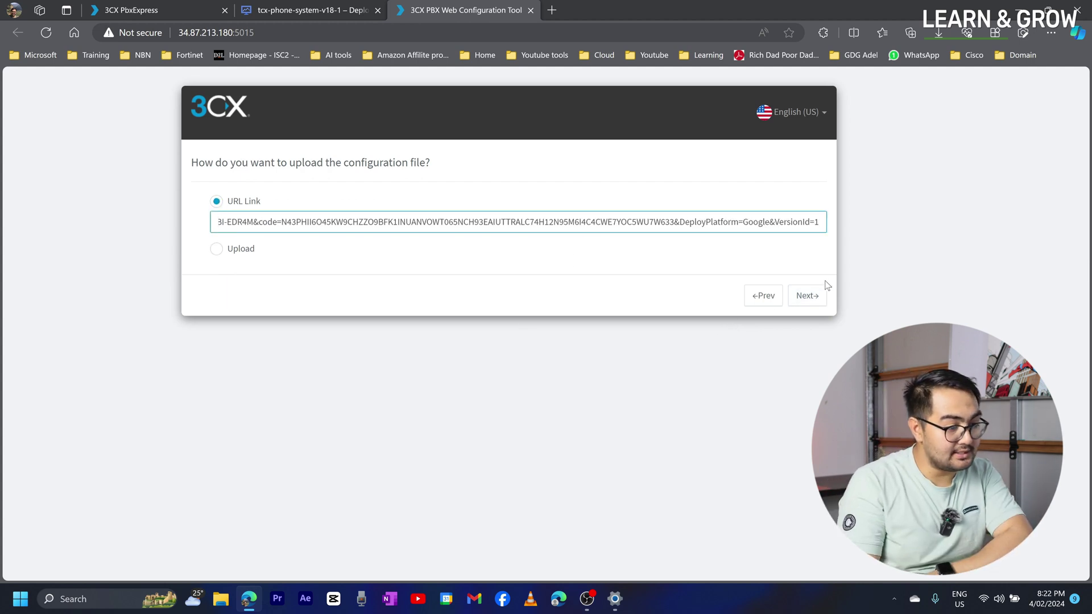
{"action": "left_click", "coordinate": [808, 295]}
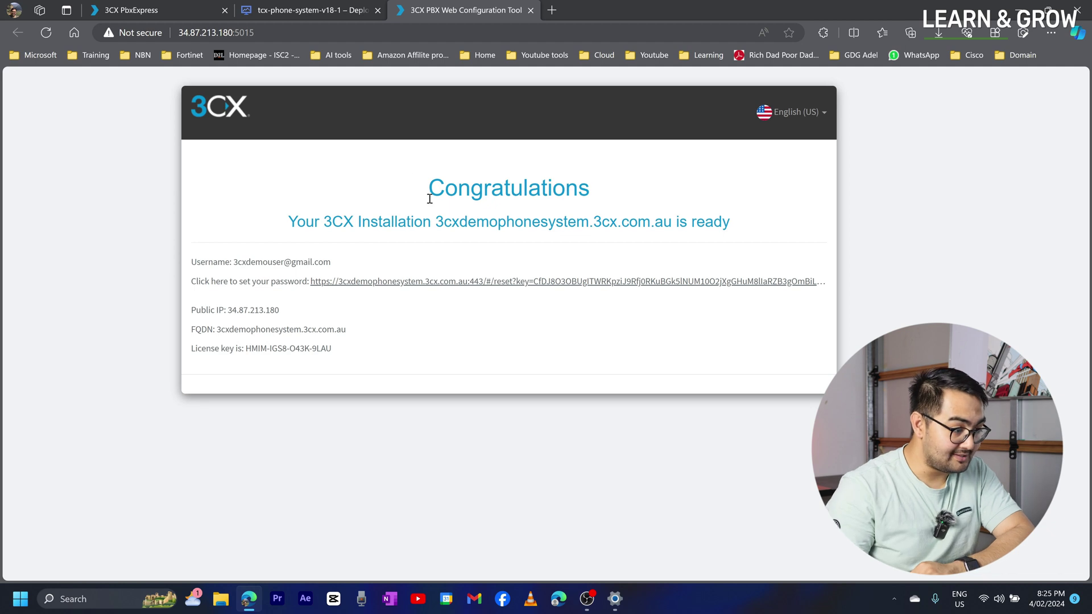
Examine the installation name, FQDN and licence key on the completed 3CX installation page
{"action": "left_click_drag", "start_coordinate": [435, 222], "coordinate": [731, 223]}
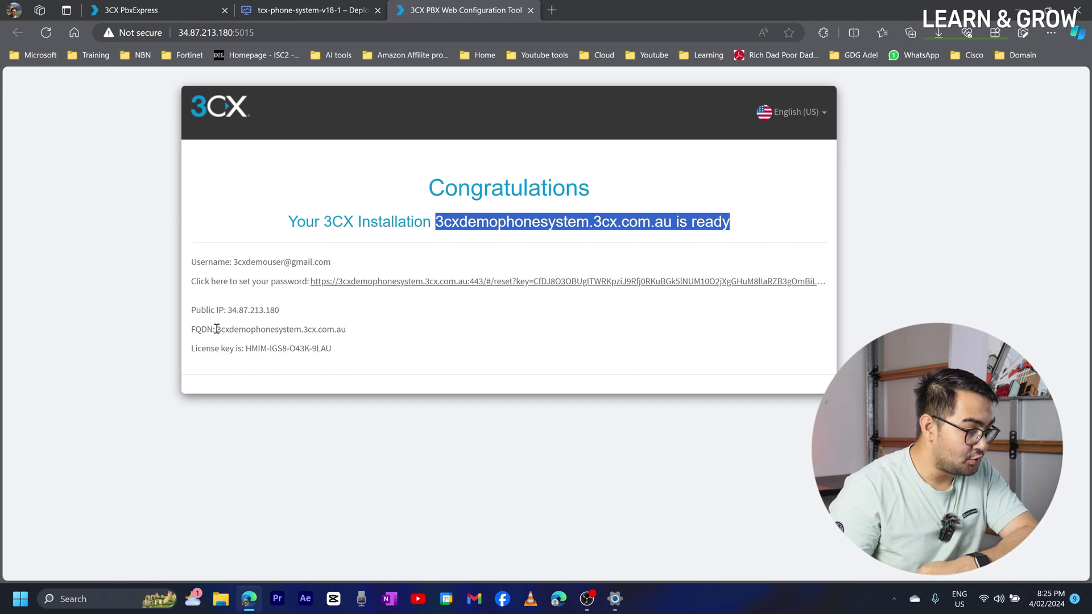
{"action": "left_click_drag", "start_coordinate": [217, 329], "coordinate": [257, 351]}
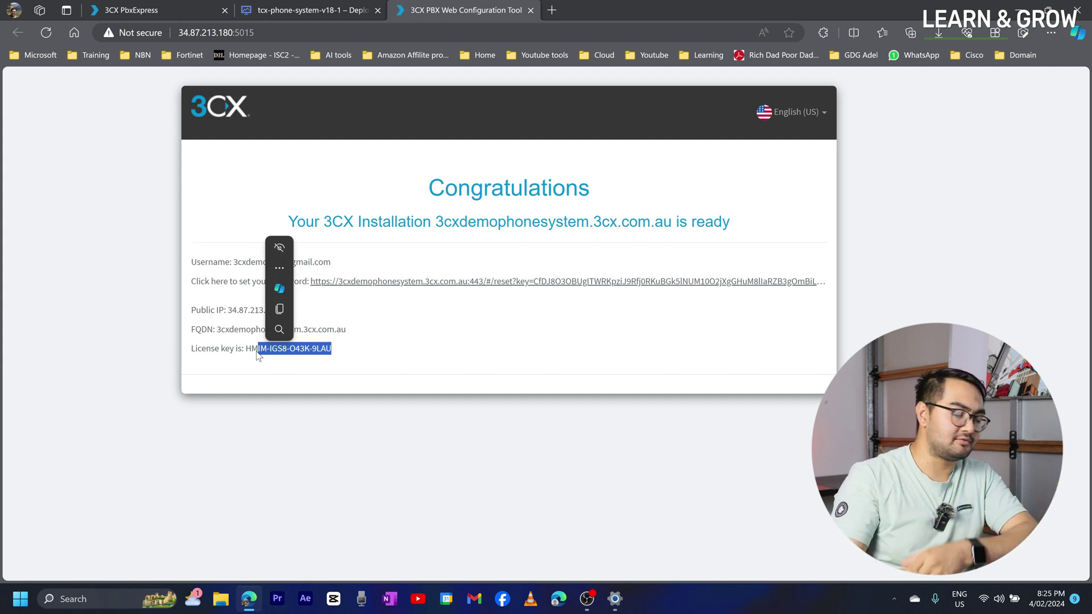
{"action": "key", "text": "ctrl+c"}
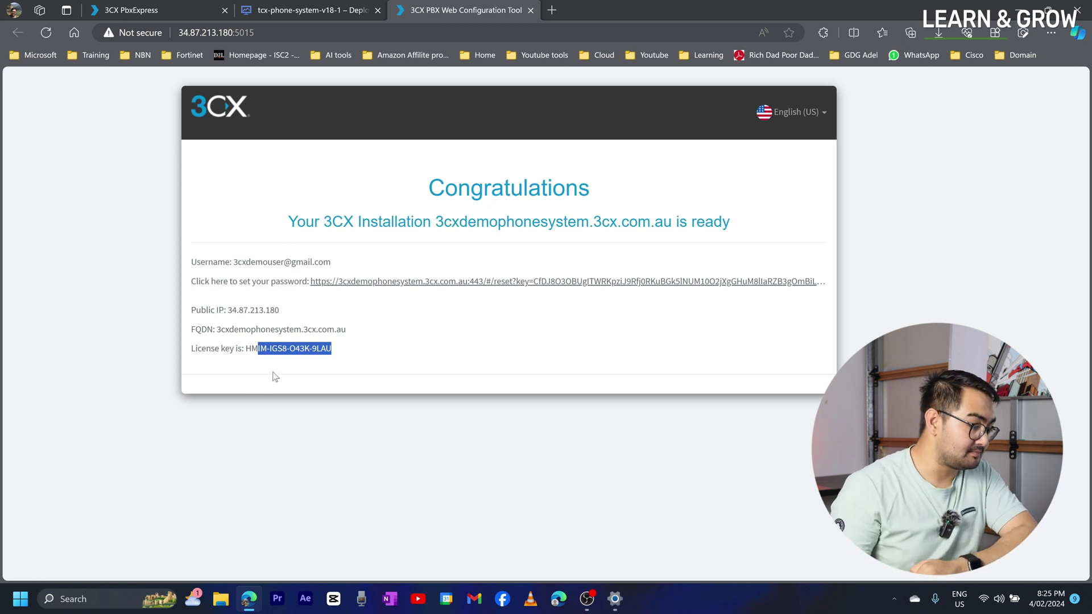
{"action": "left_click", "coordinate": [355, 358]}
Copy the installation's FQDN 3cxdemophonesystem.3cx.com.au and open it in a new browser tab
{"action": "left_click_drag", "start_coordinate": [218, 330], "coordinate": [348, 330]}
{"action": "key", "text": "ctrl+c"}
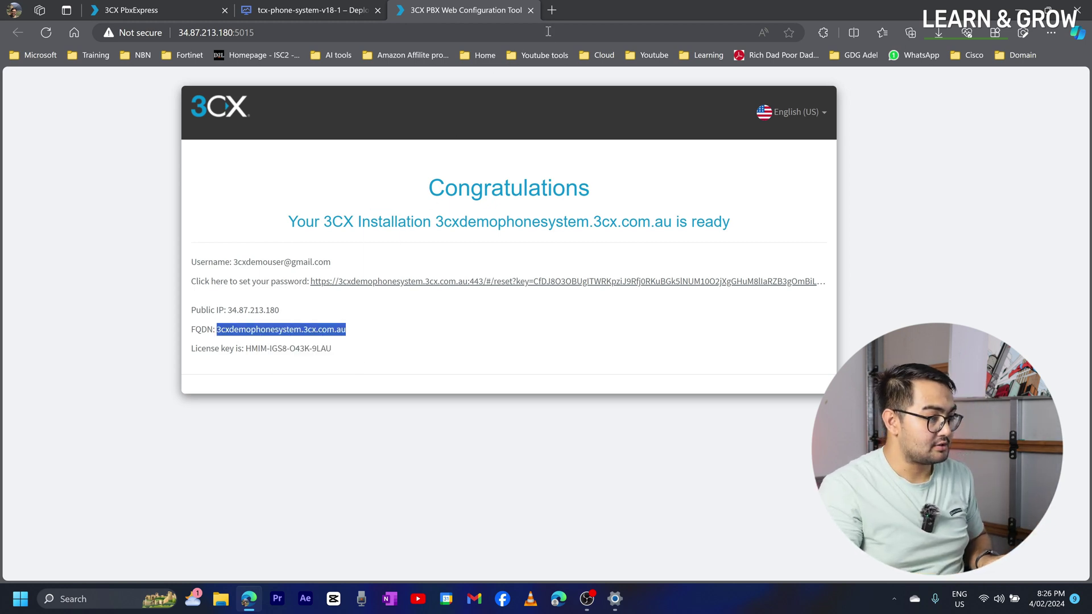
{"action": "left_click", "coordinate": [552, 10]}
{"action": "key", "text": "ctrl+v"}
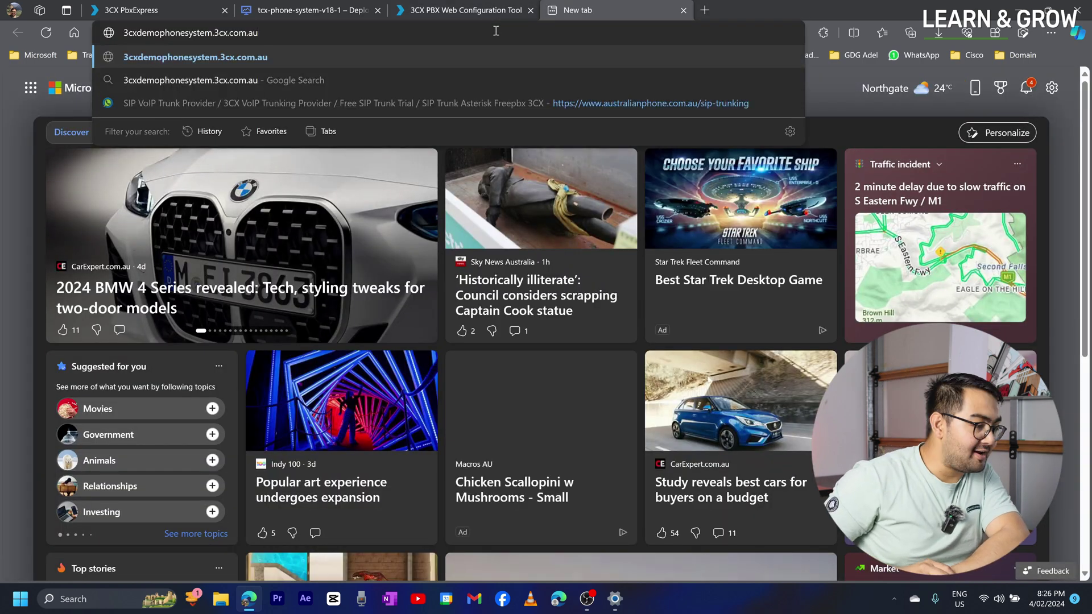
{"action": "key", "text": "Return"}
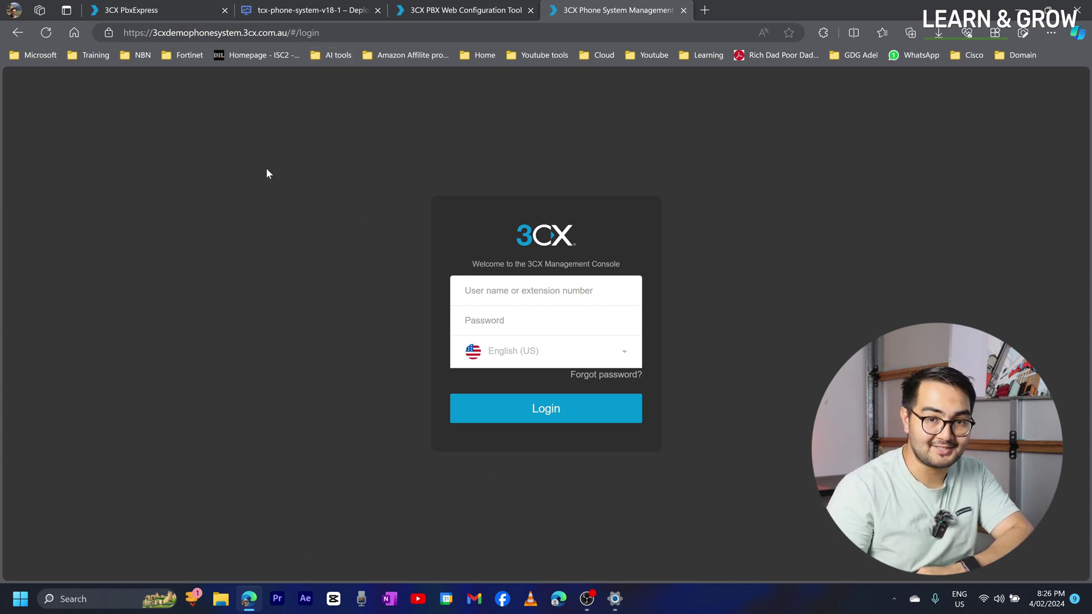
Copy the username from the 3CX next-steps page and enter it in the Management Console login form
{"action": "key", "text": "ctrl+1"}
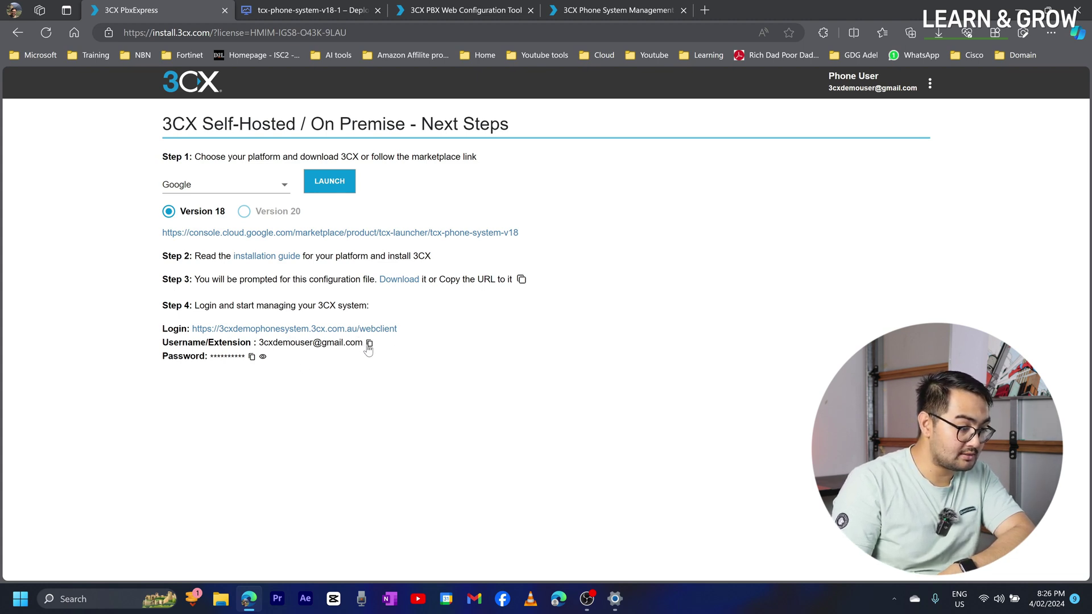
{"action": "left_click", "coordinate": [369, 344]}
{"action": "left_click", "coordinate": [592, 12]}
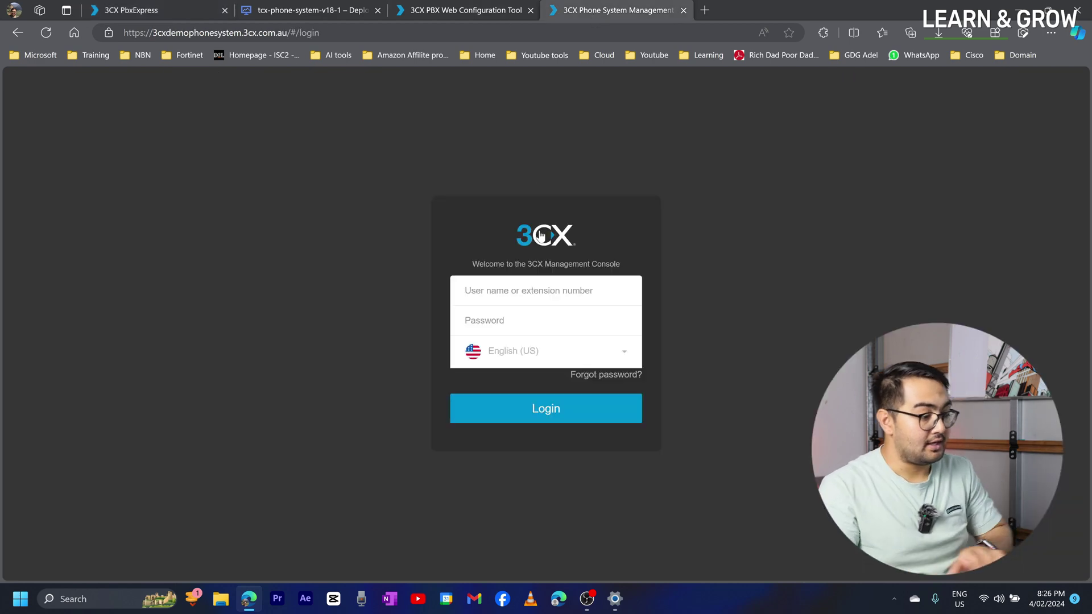
{"action": "left_click", "coordinate": [544, 290]}
{"action": "key", "text": "ctrl+v"}
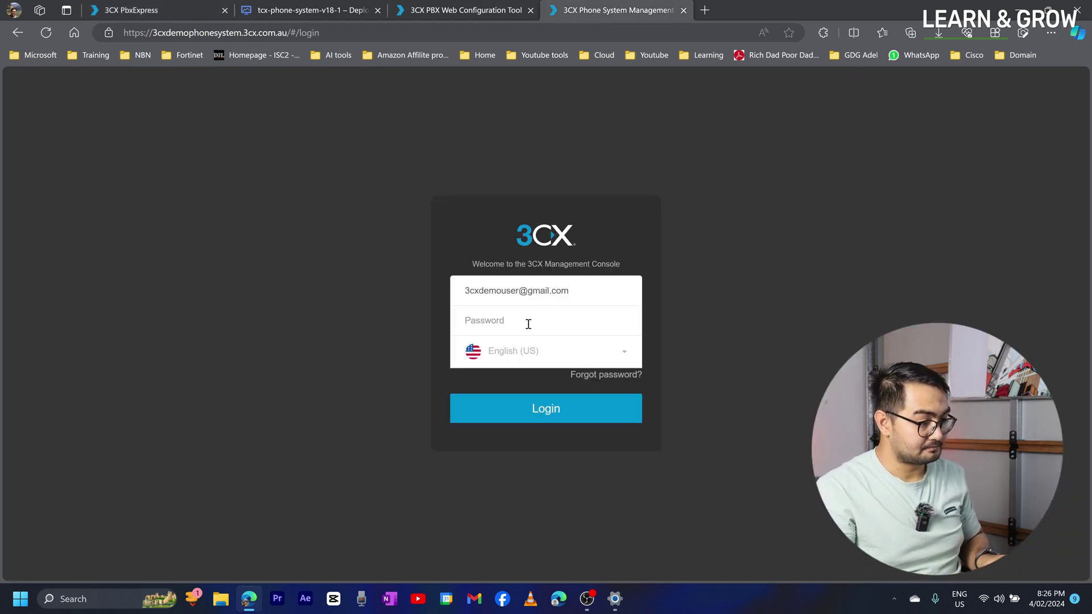
Copy the account password from the 3CX next-steps page and enter it in the Management Console's password field
{"action": "left_click", "coordinate": [157, 12]}
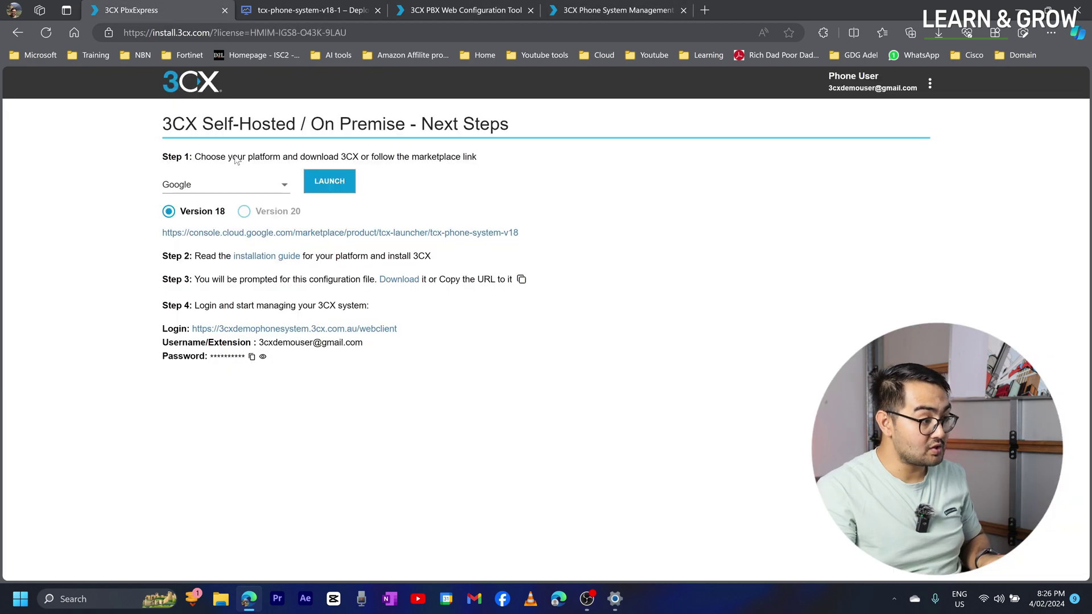
{"action": "left_click", "coordinate": [262, 353]}
{"action": "left_click", "coordinate": [590, 10]}
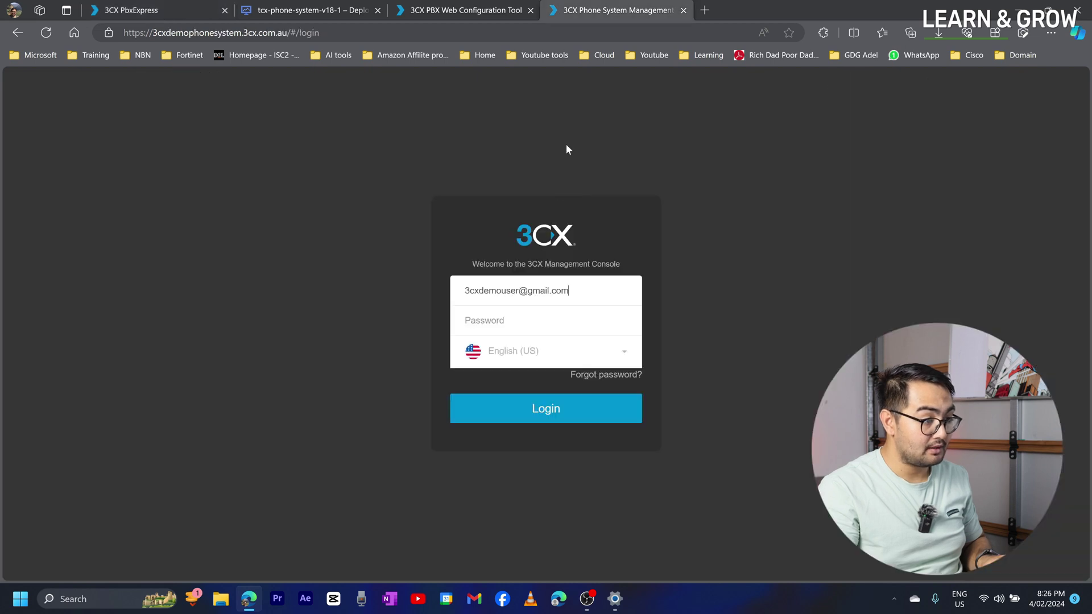
{"action": "left_click", "coordinate": [531, 324]}
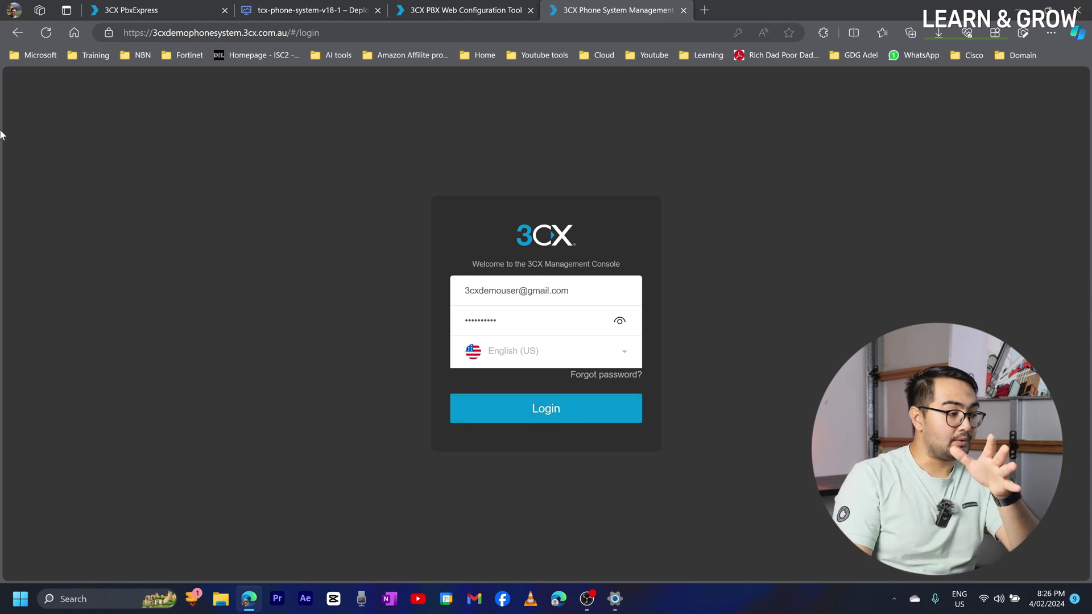
Download the 3CX configuration file and save it in Downloads as the XML document SetupConfig (2)
{"action": "left_click", "coordinate": [143, 12]}
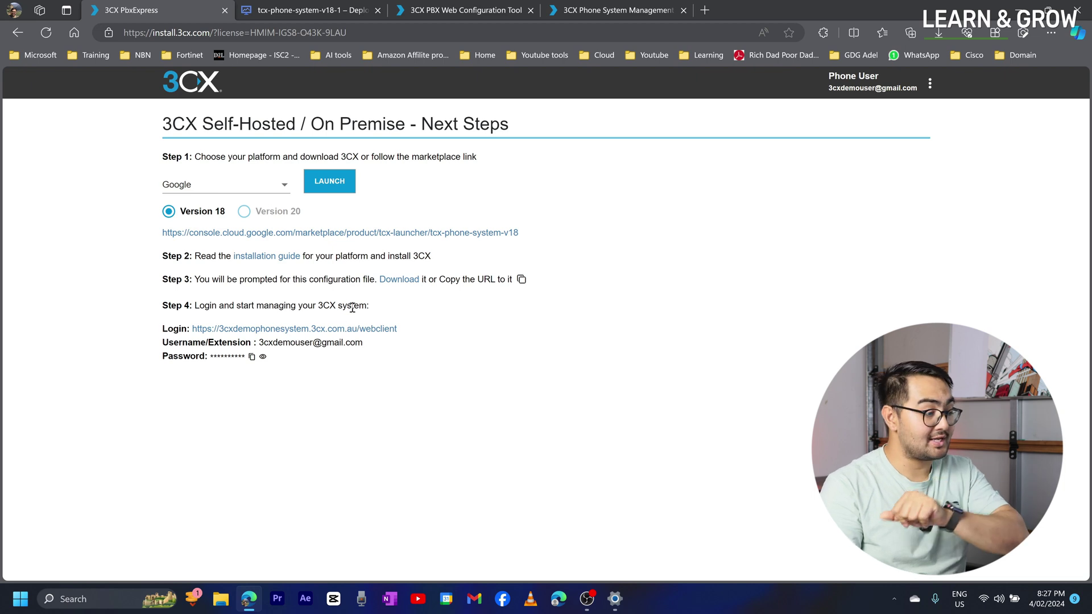
{"action": "left_click", "coordinate": [406, 282]}
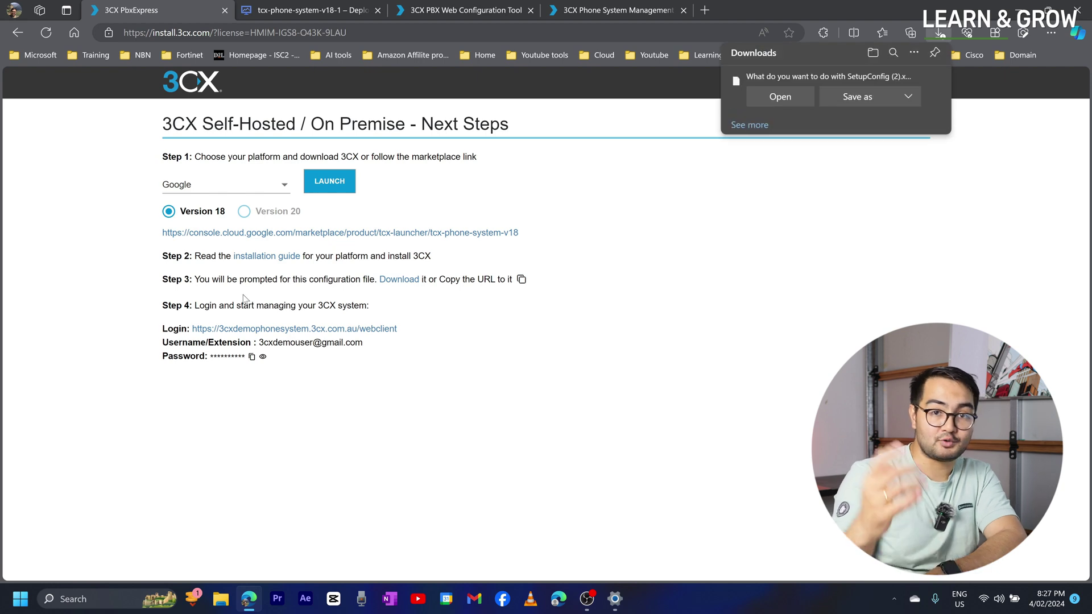
{"action": "left_click", "coordinate": [844, 111]}
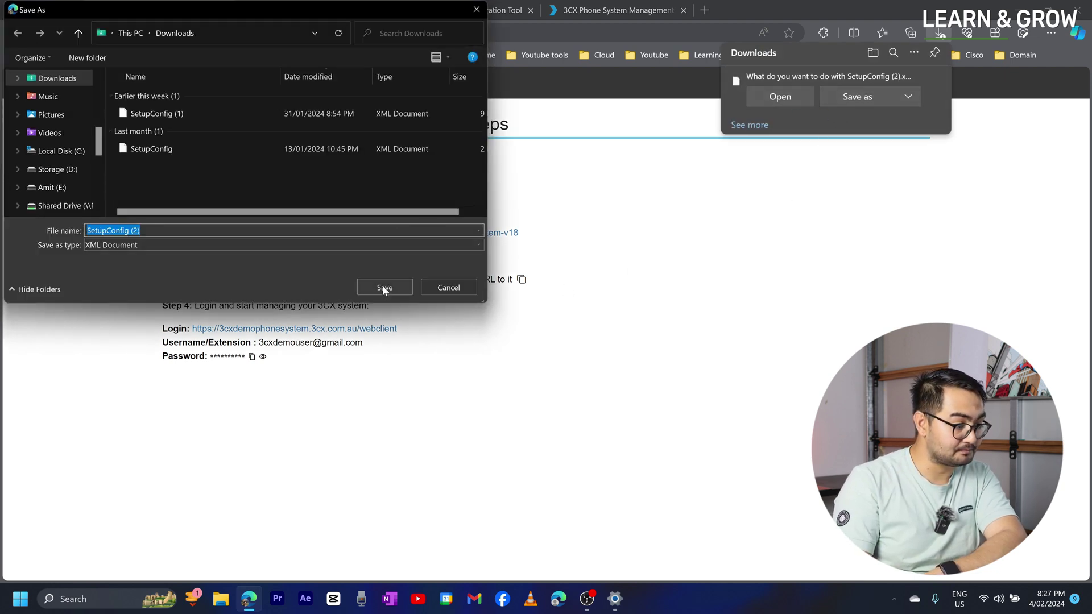
{"action": "left_click", "coordinate": [385, 287]}
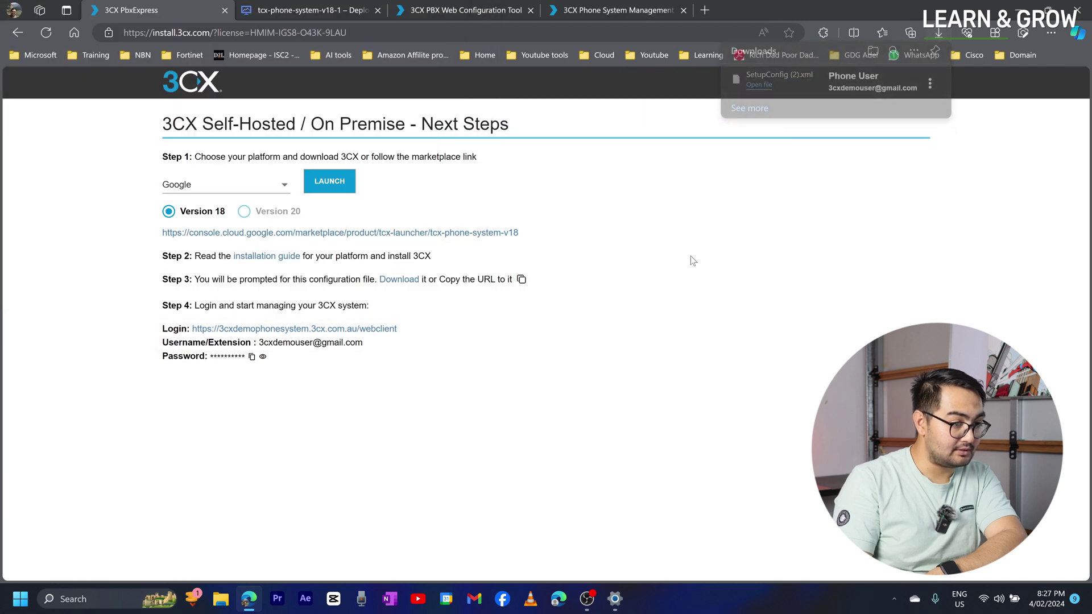
Log in to the 3CX Management Console and dismiss the saved-password notice and the 3CX app installation prompt
{"action": "left_click", "coordinate": [252, 357]}
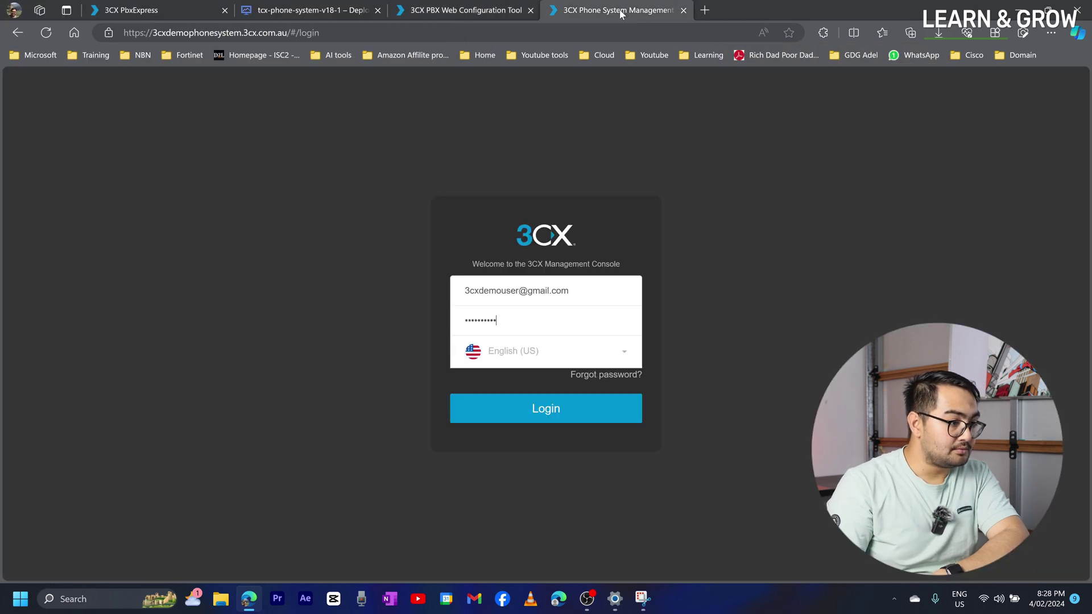
{"action": "left_click", "coordinate": [595, 411]}
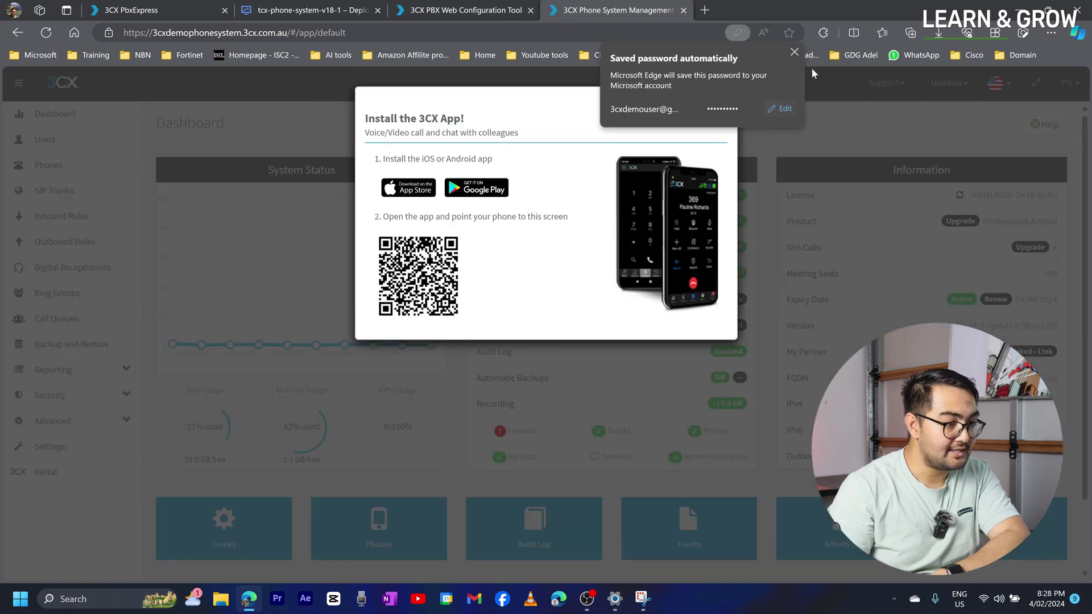
{"action": "left_click", "coordinate": [794, 52]}
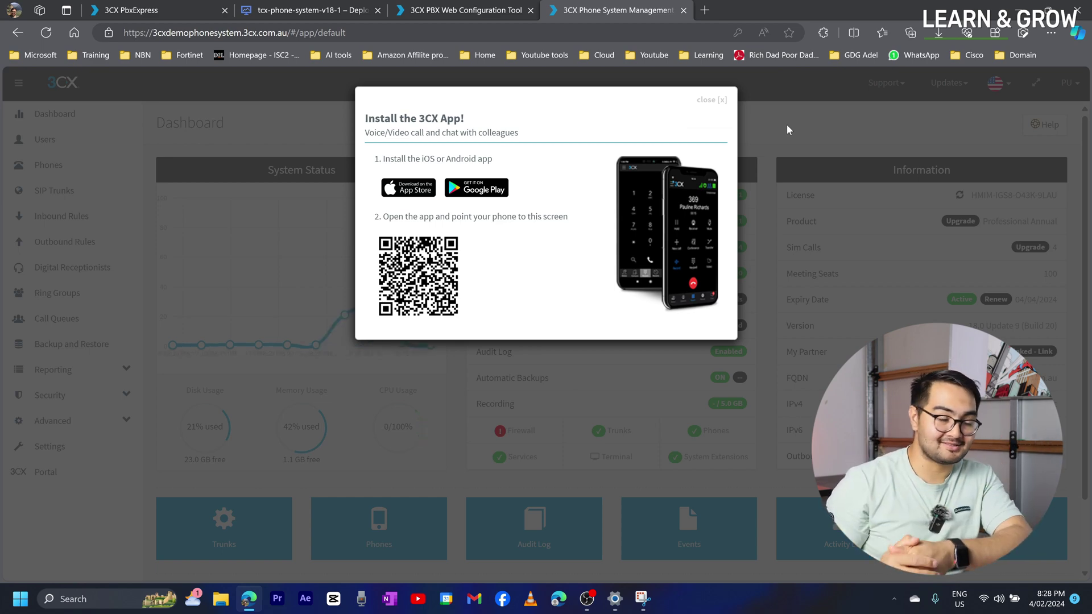
{"action": "left_click", "coordinate": [720, 101]}
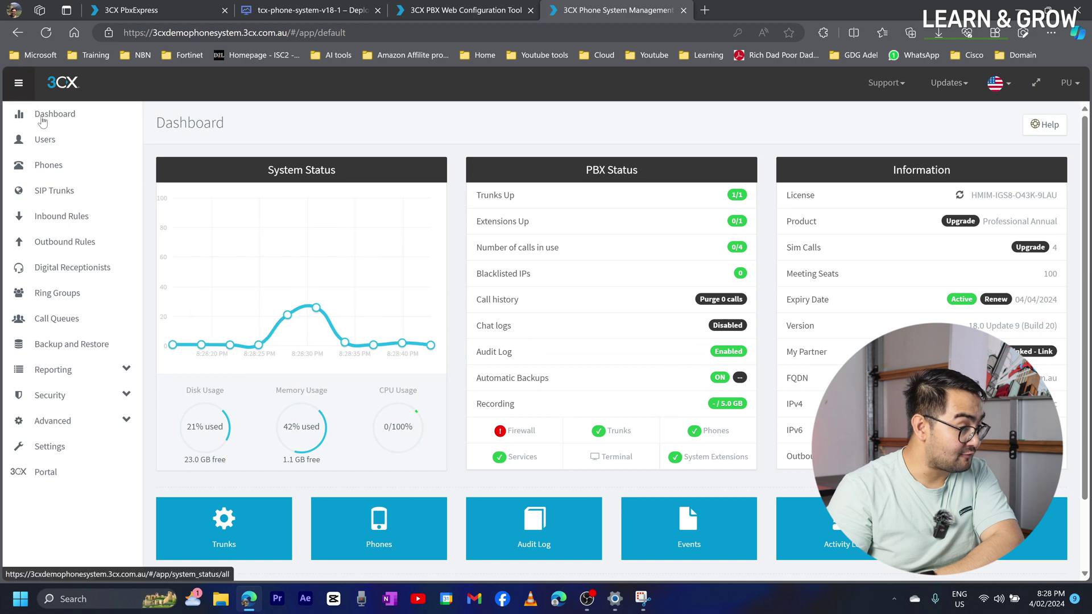
Examine the Users, Phones, SIP Trunks, Inbound Rules, Outbound Rules, Digital Receptionists, Ring Groups and Call Queues pages
{"action": "left_click", "coordinate": [48, 141]}
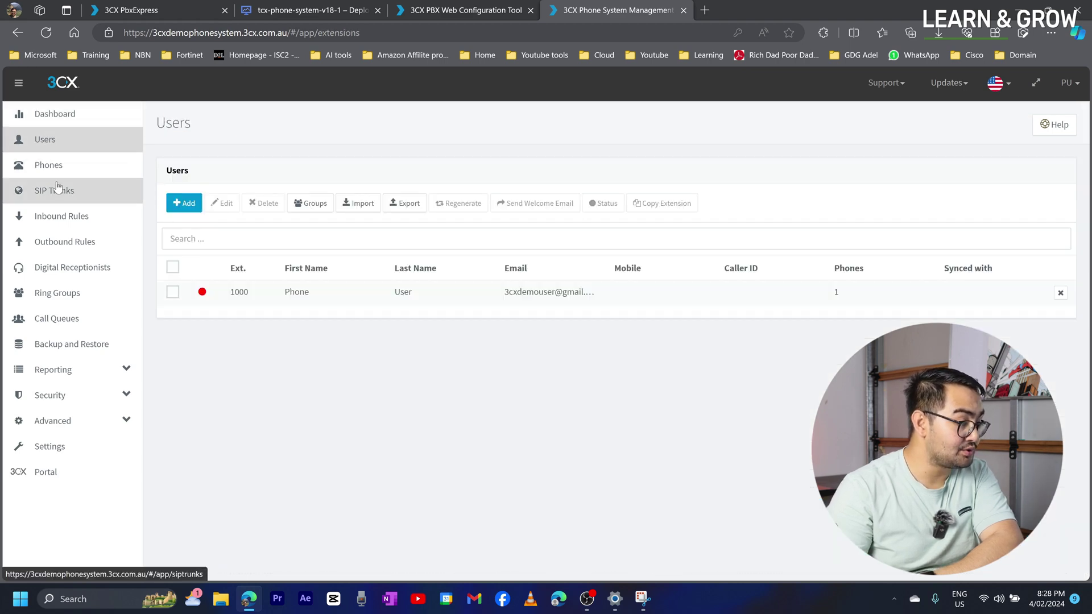
{"action": "left_click", "coordinate": [50, 165]}
{"action": "left_click", "coordinate": [55, 190]}
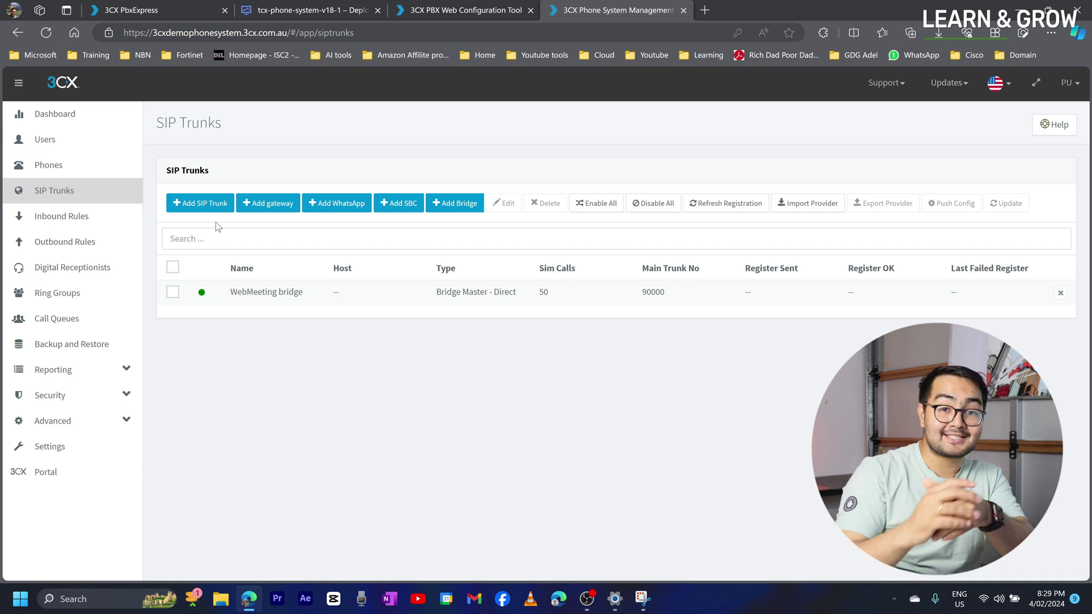
{"action": "left_click", "coordinate": [96, 217]}
{"action": "left_click", "coordinate": [81, 245]}
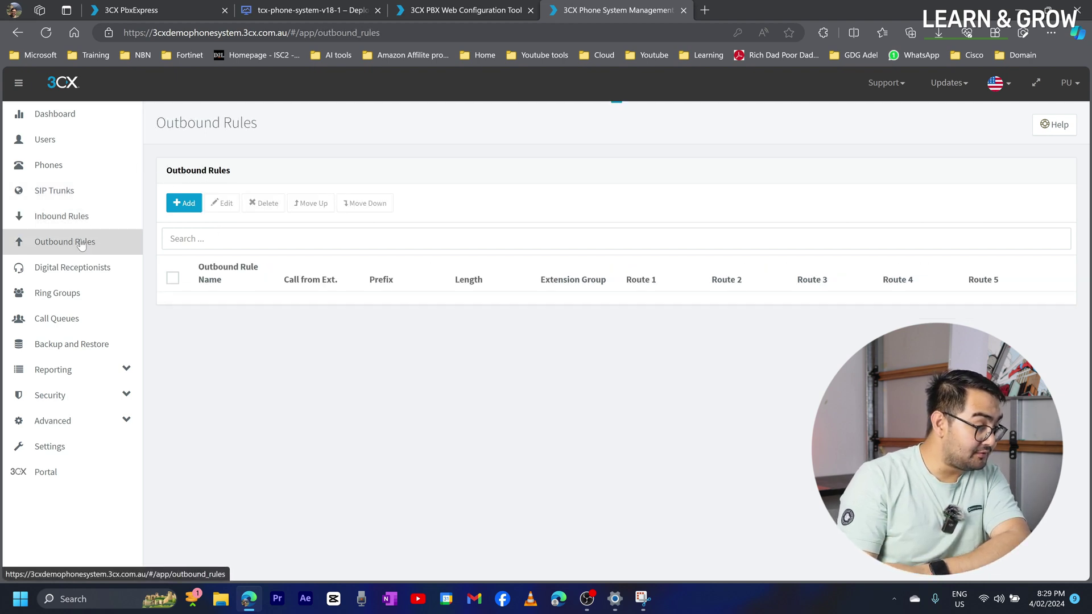
{"action": "left_click", "coordinate": [69, 277]}
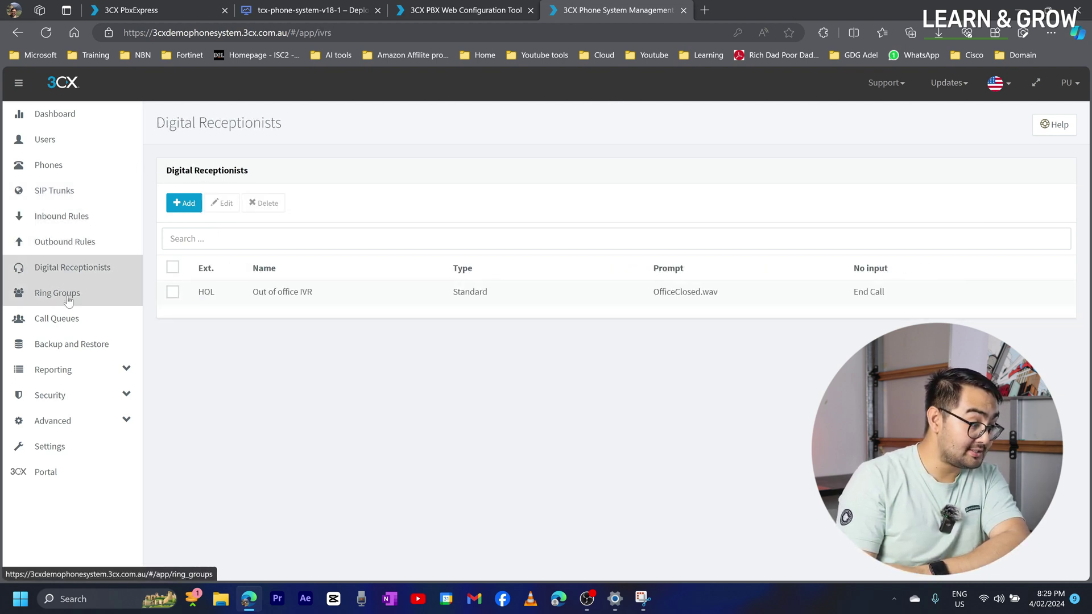
{"action": "left_click", "coordinate": [67, 294]}
{"action": "left_click", "coordinate": [68, 330]}
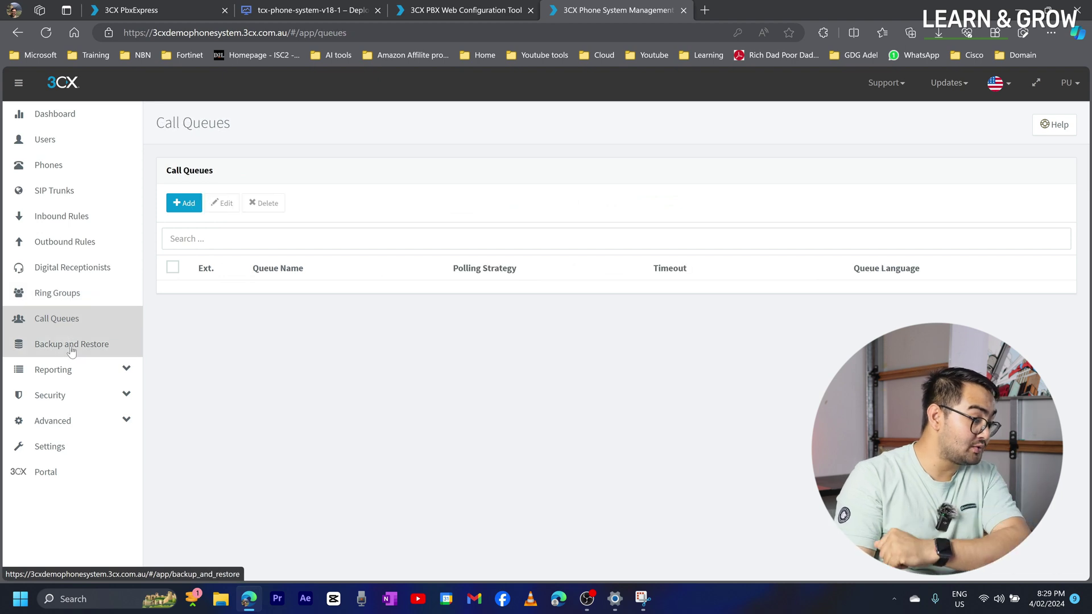